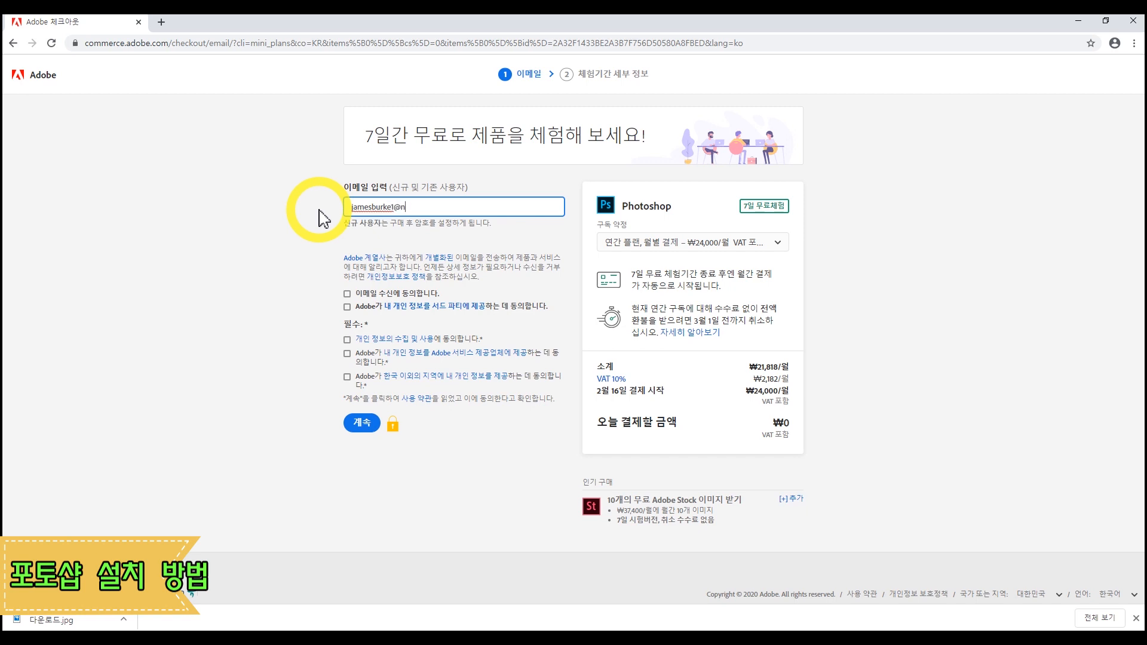
Step: Agree to all five consent items on the Photoshop trial form and review the available subscription plans
click(347, 293)
click(347, 306)
click(347, 339)
click(347, 353)
click(348, 377)
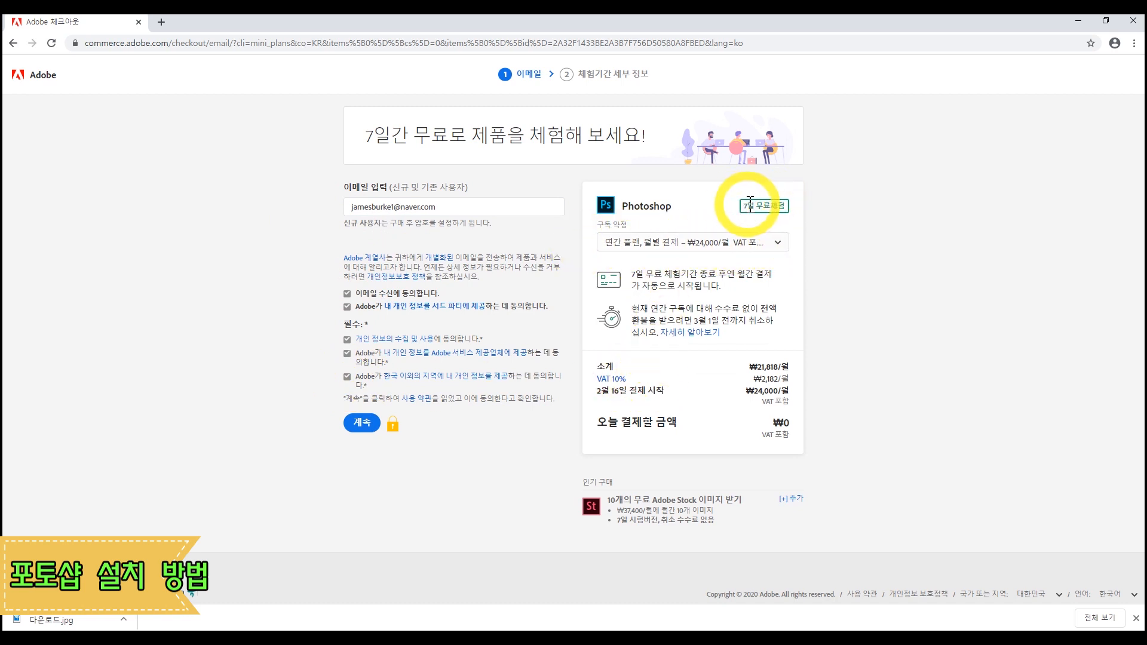
click(776, 244)
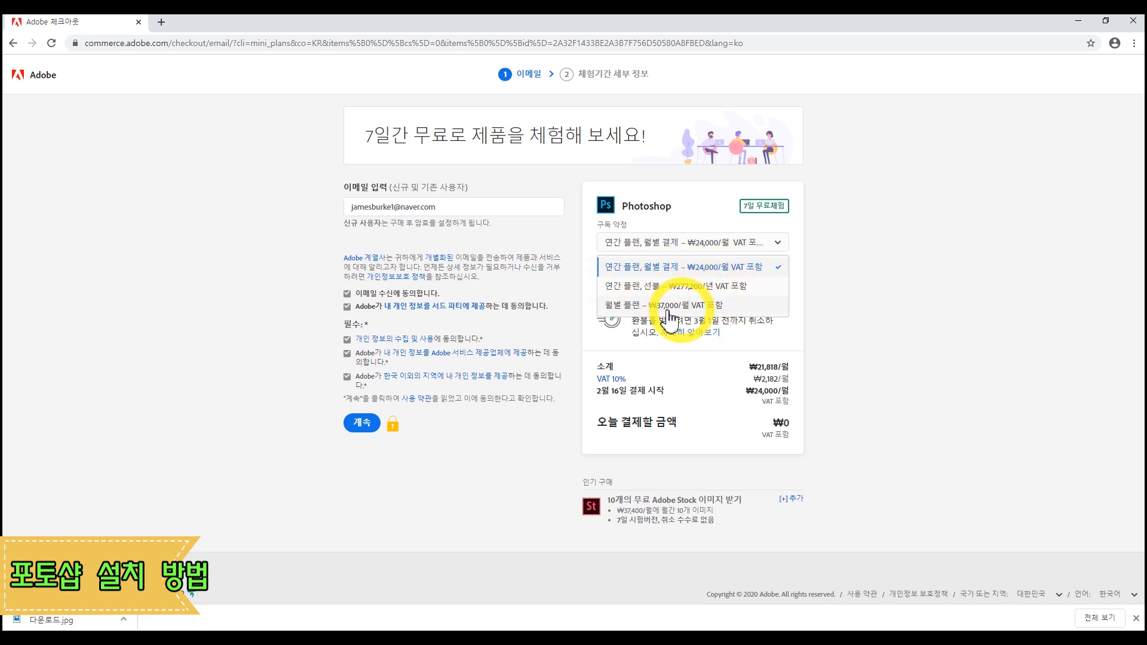
click(768, 245)
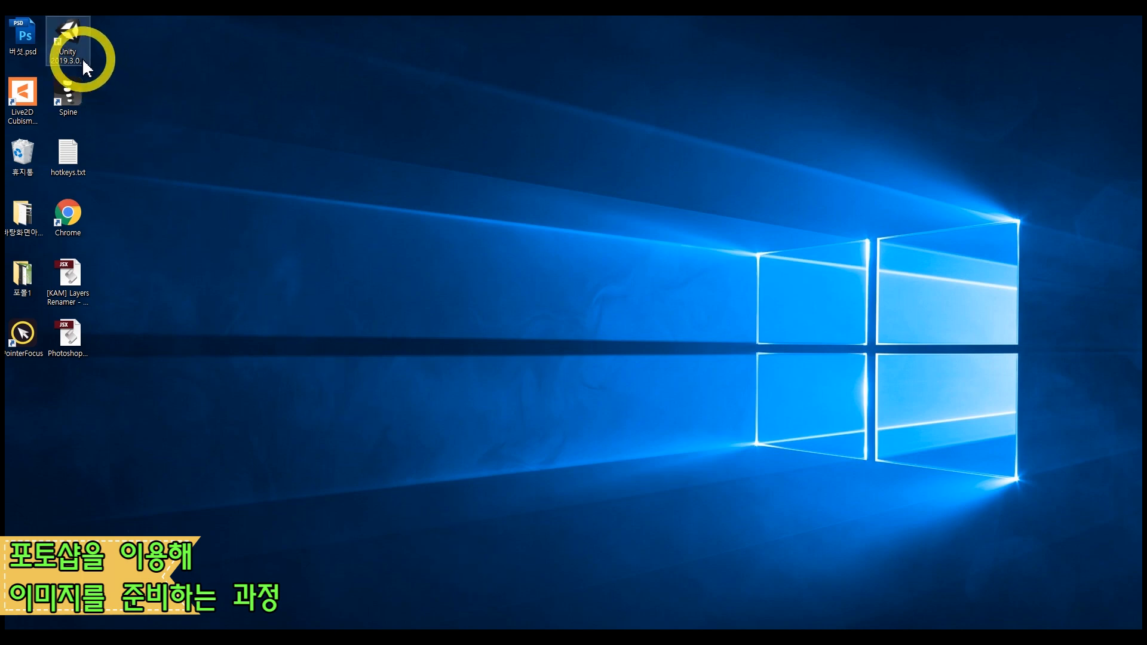
Step: Switch to Photoshop by opening 버섯.psd from the desktop, then float its document window and enlarge it around the image
double_click(26, 31)
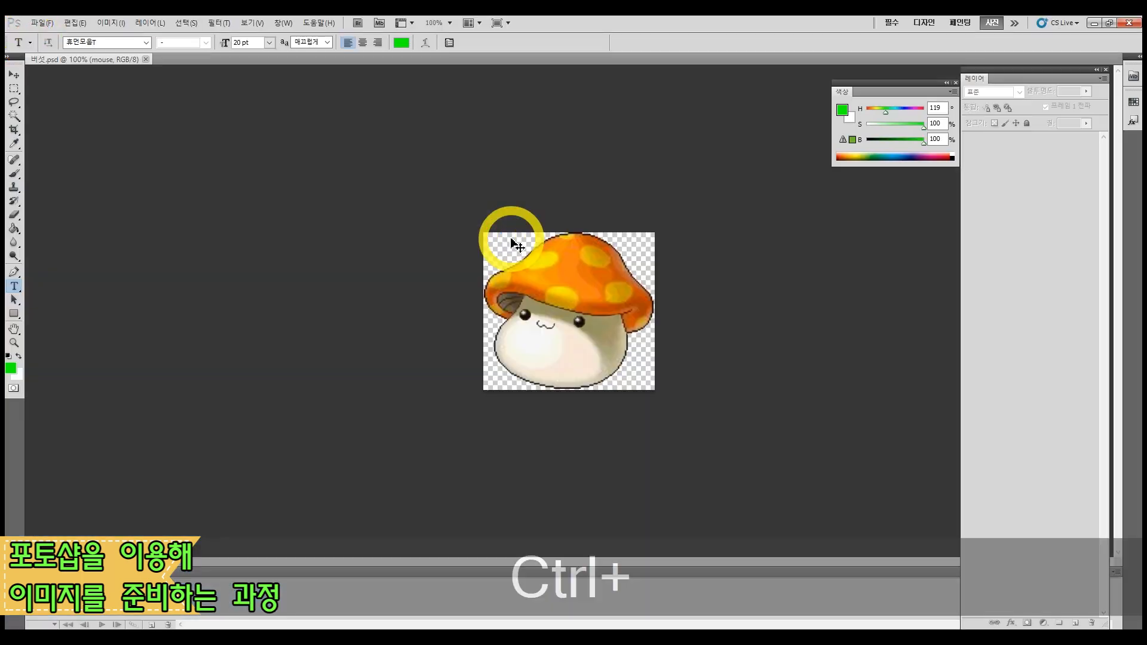
drag(59, 59, 569, 201)
drag(683, 369, 869, 561)
drag(585, 205, 464, 126)
drag(743, 475, 841, 549)
click(968, 143)
click(968, 143)
click(497, 206)
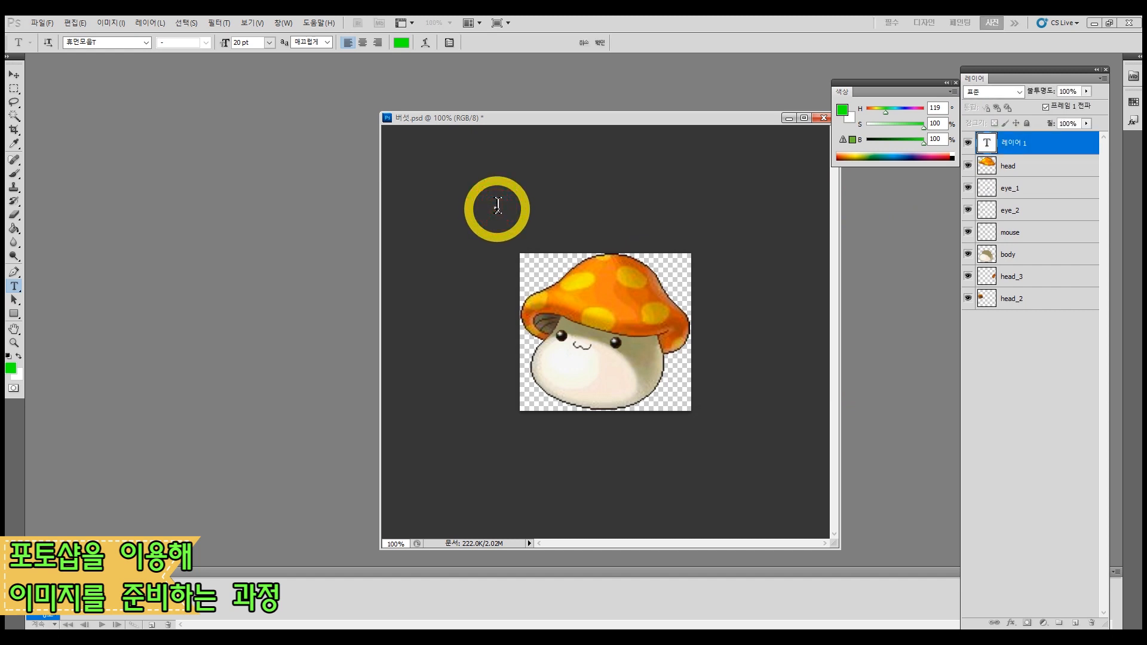
key(Escape)
Step: Enlarge the canvas with the Crop tool, adding transparent space on all sides of the mushroom
key(c)
drag(508, 233, 740, 472)
drag(691, 251, 808, 196)
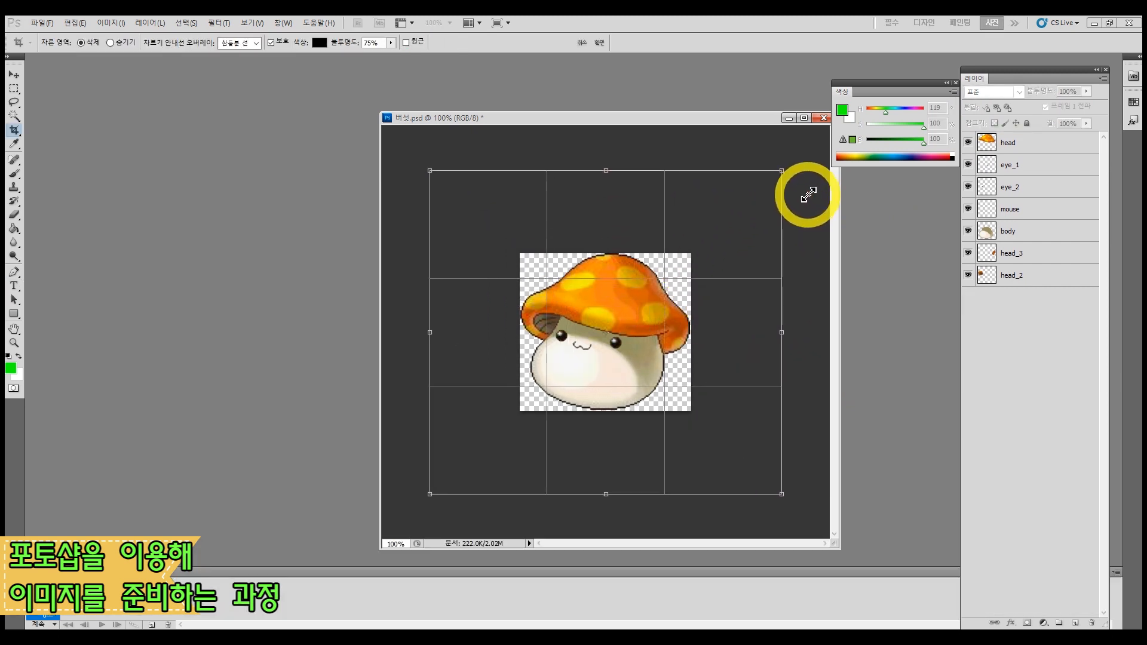
key(Return)
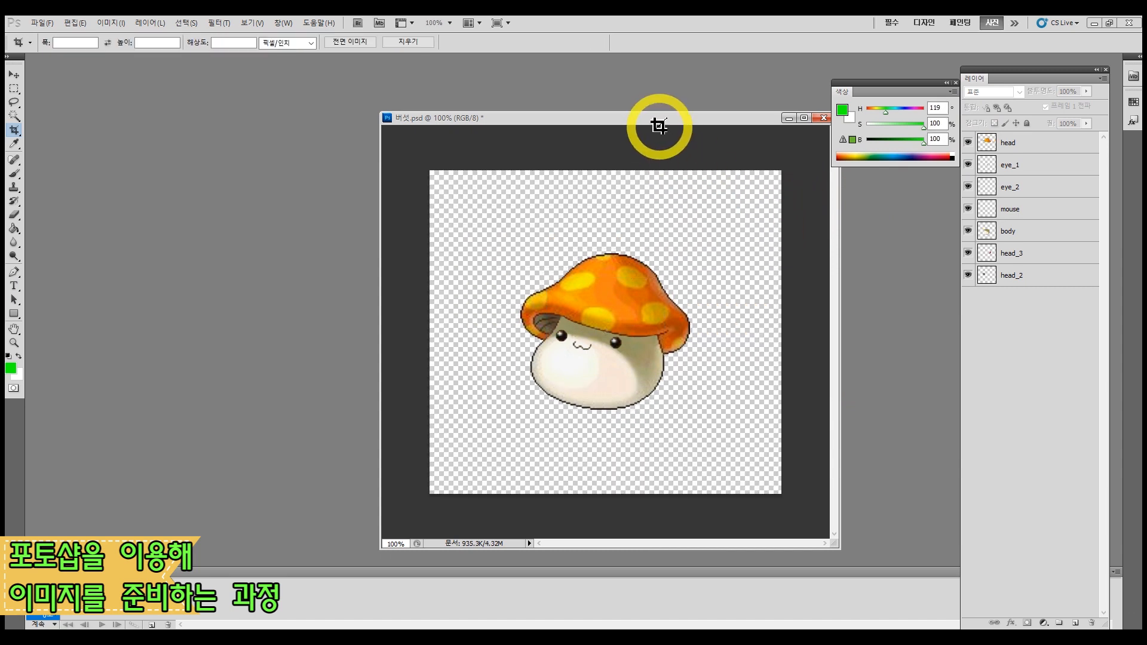
Step: Hide all mushroom layers and show them again from head to head_2 to check each separate part
click(1009, 149)
click(969, 143)
click(968, 144)
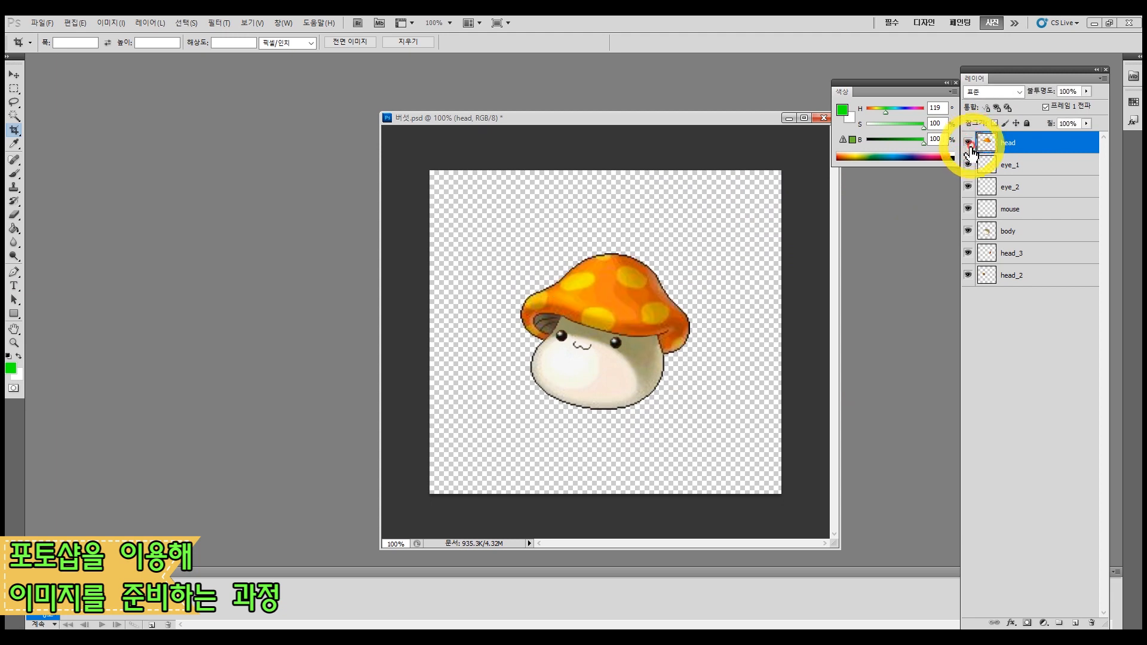
drag(969, 142, 973, 280)
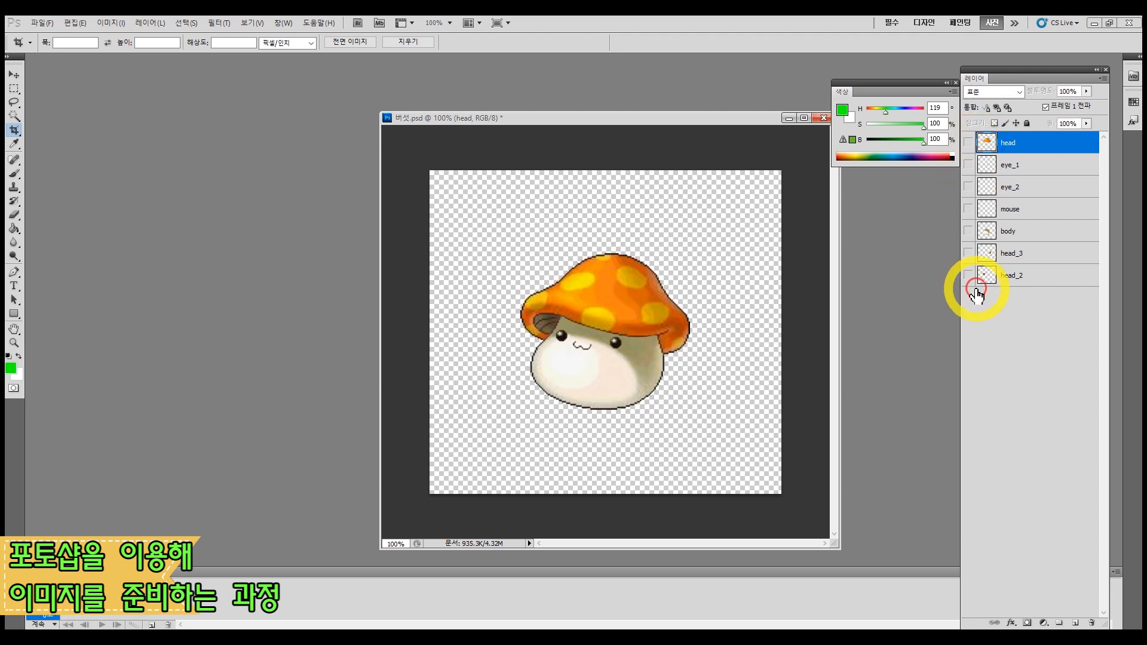
click(970, 146)
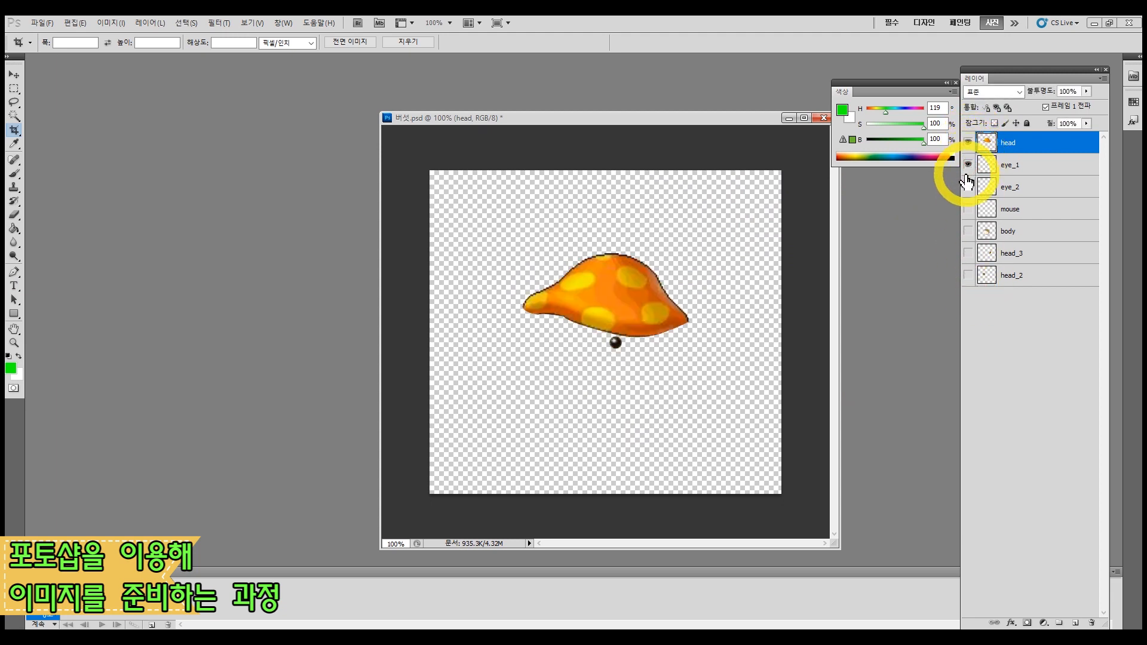
drag(967, 189, 969, 276)
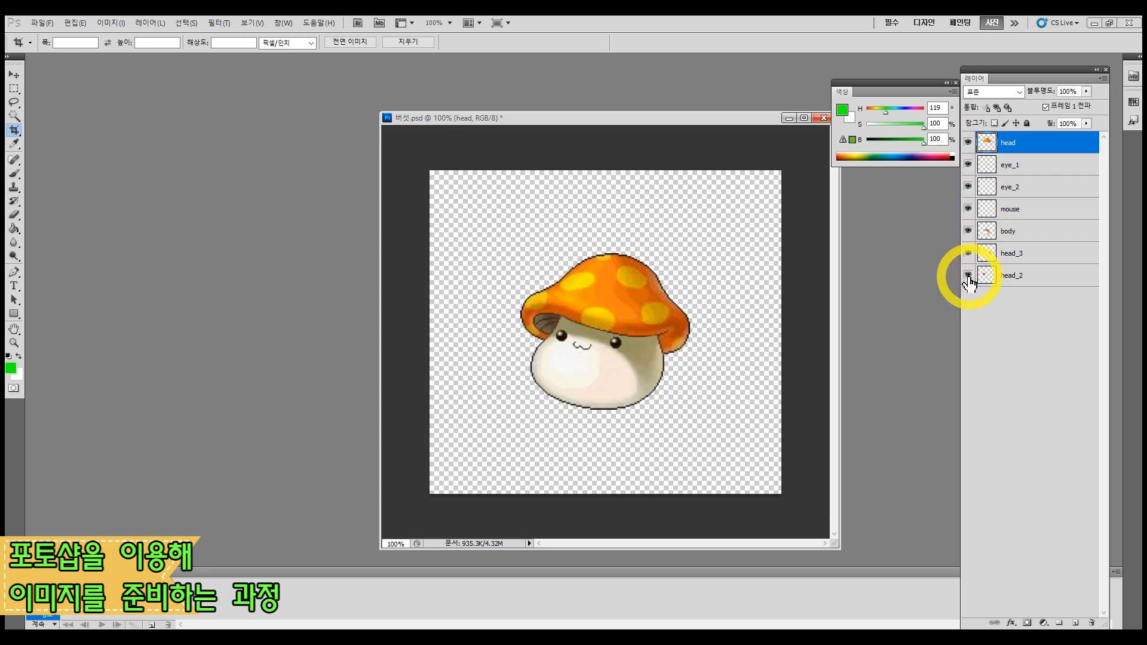
Step: Duplicate all seven mushroom layers and merge the copies into a single layer
click(1007, 285)
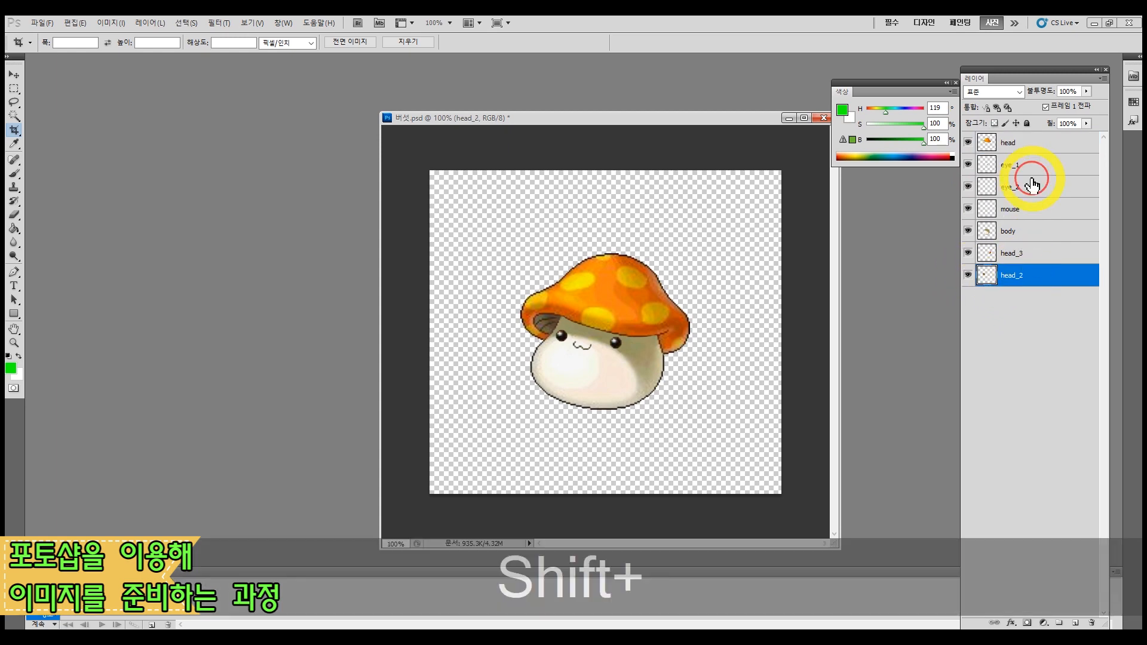
shift+click(1023, 143)
key(ctrl+shift+j)
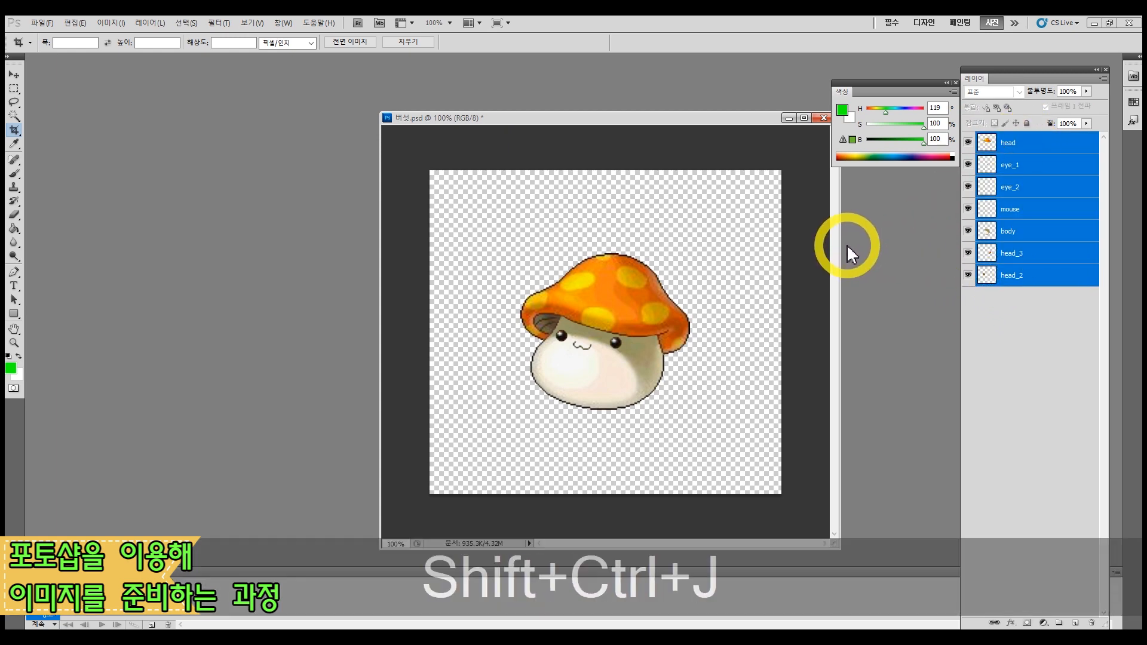
drag(1014, 239, 1075, 622)
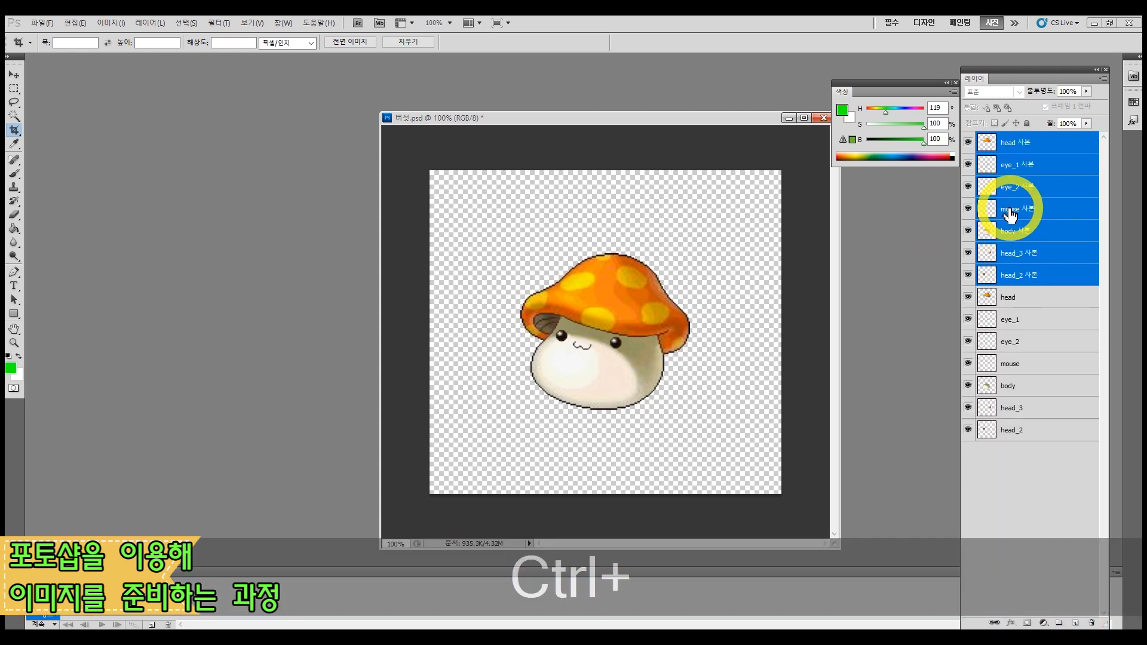
key(ctrl+e)
Step: Extend the canvas with the Crop tool, adding transparent space to the left of the mushroom
key(x)
drag(423, 162, 784, 496)
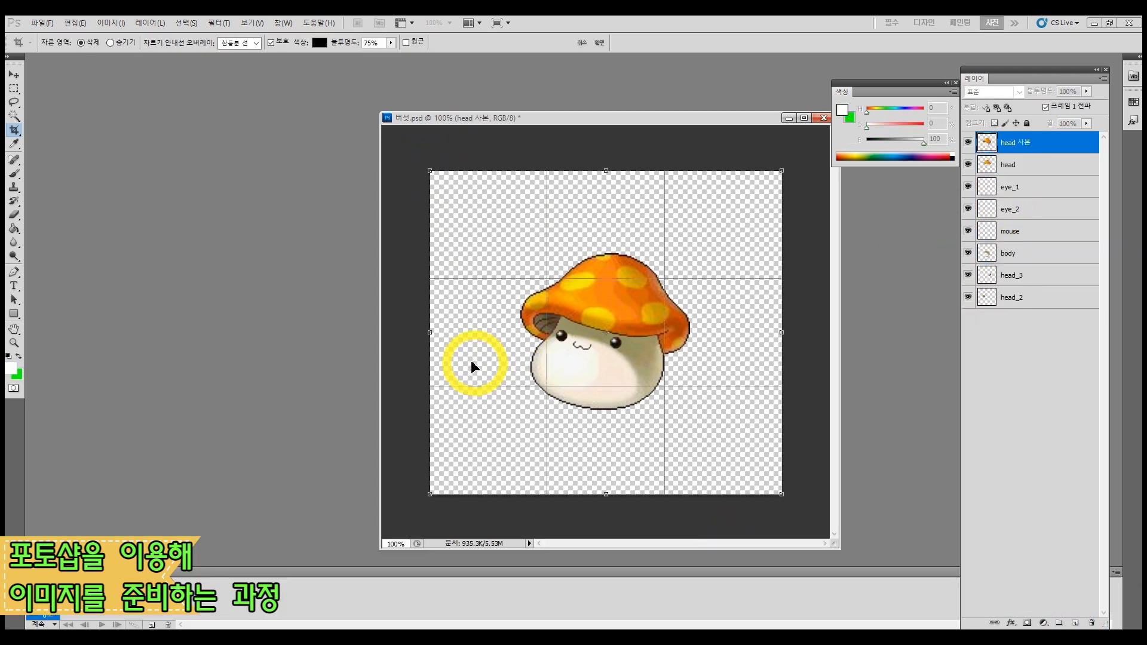
drag(430, 333, 236, 322)
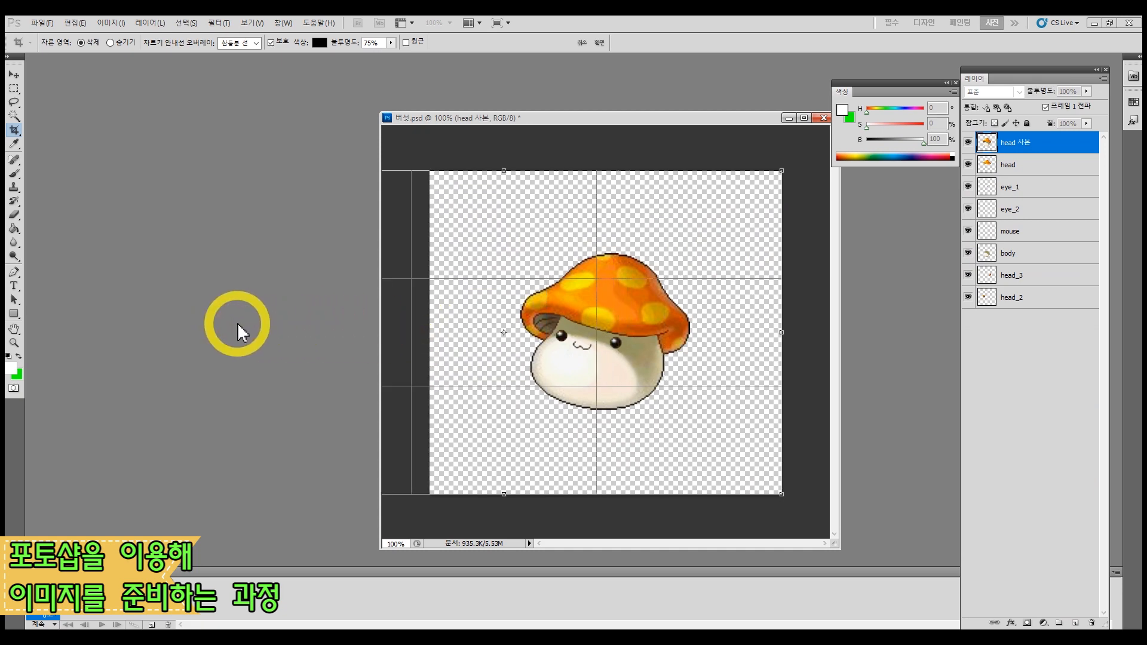
key(Return)
Step: Dock the document window and move the merged mushroom copy into the empty area left of the original
key(ctrl+0)
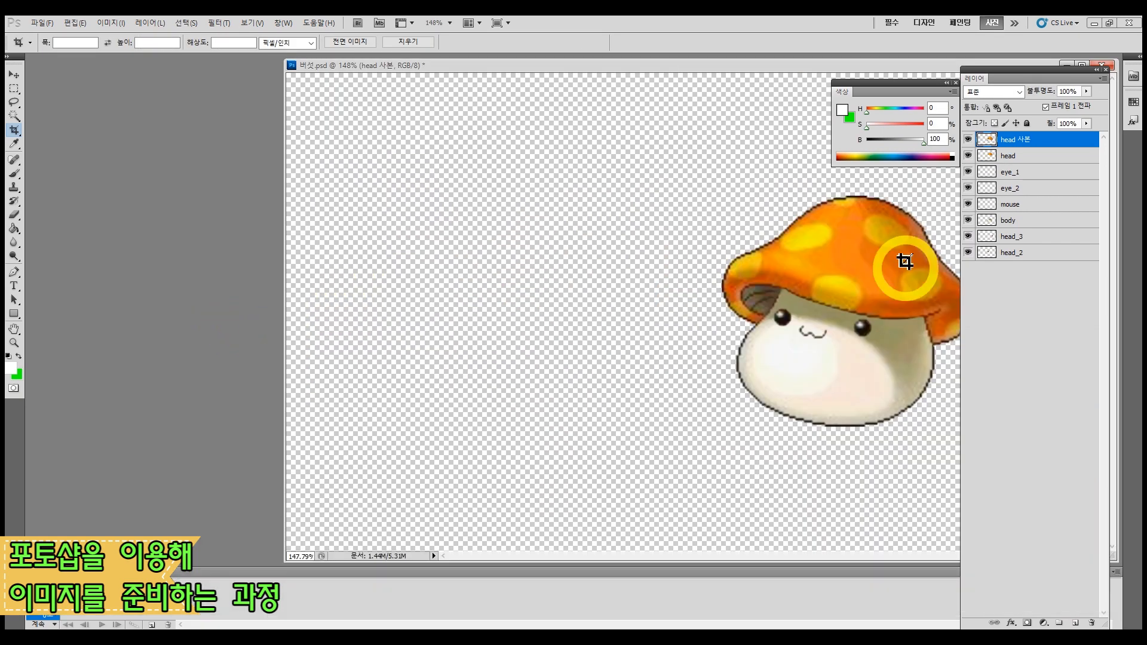
drag(764, 66, 600, 62)
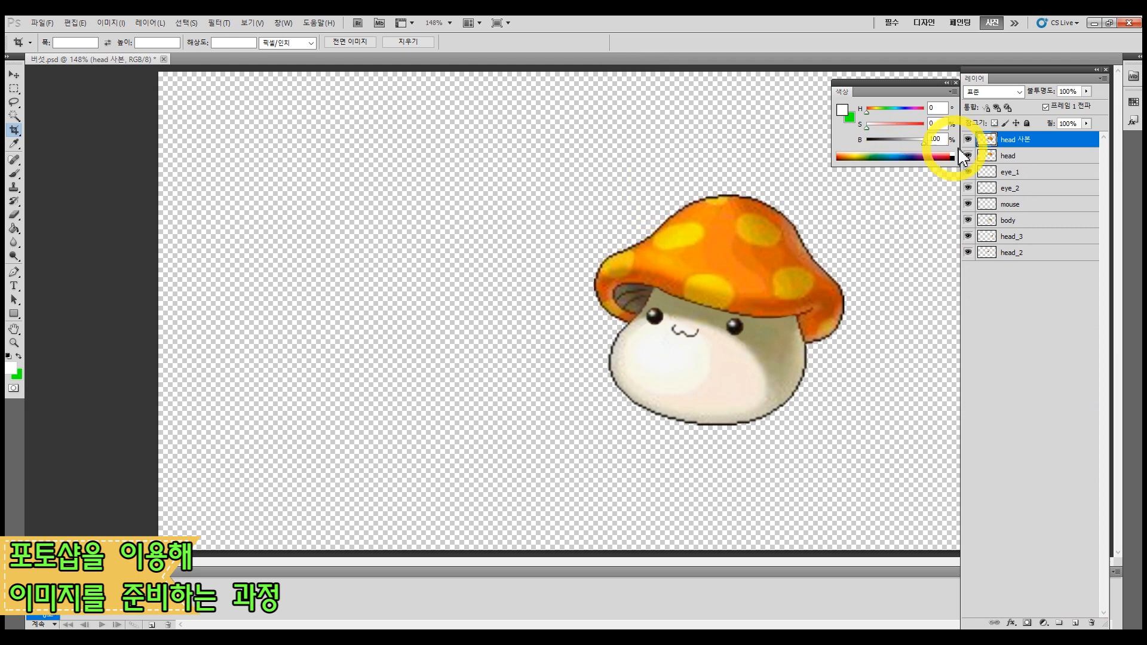
key(v)
drag(711, 289, 419, 276)
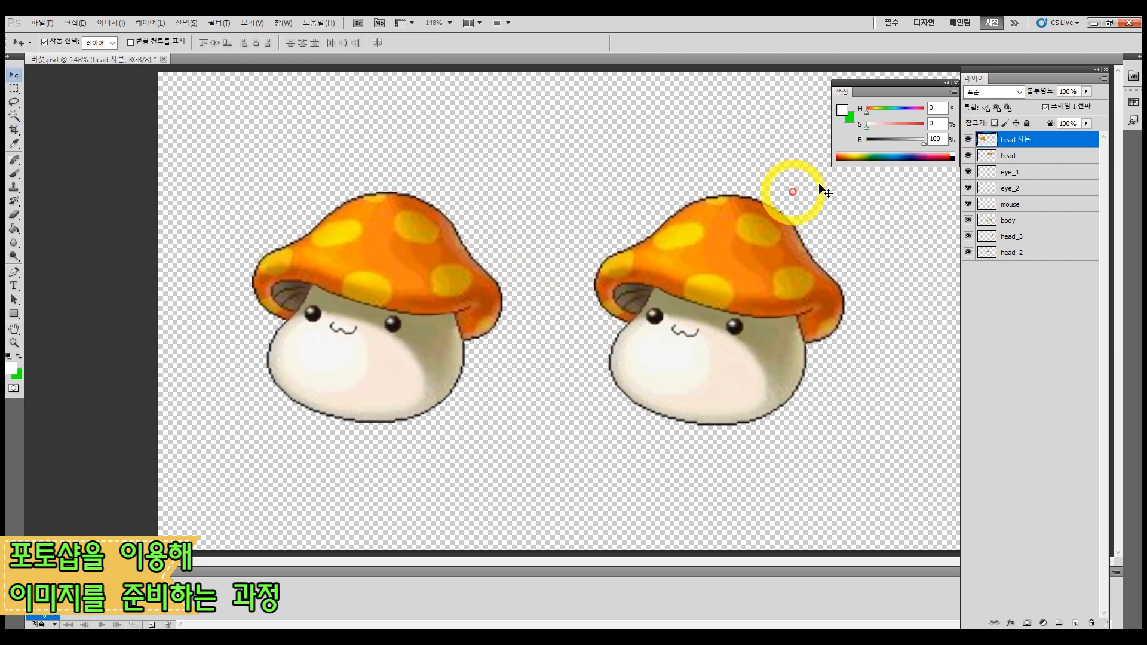
Step: Toggle the visibility of the merged copy and the individual part layers to compare the merged and separated mushrooms
click(968, 140)
click(968, 141)
click(968, 156)
click(968, 157)
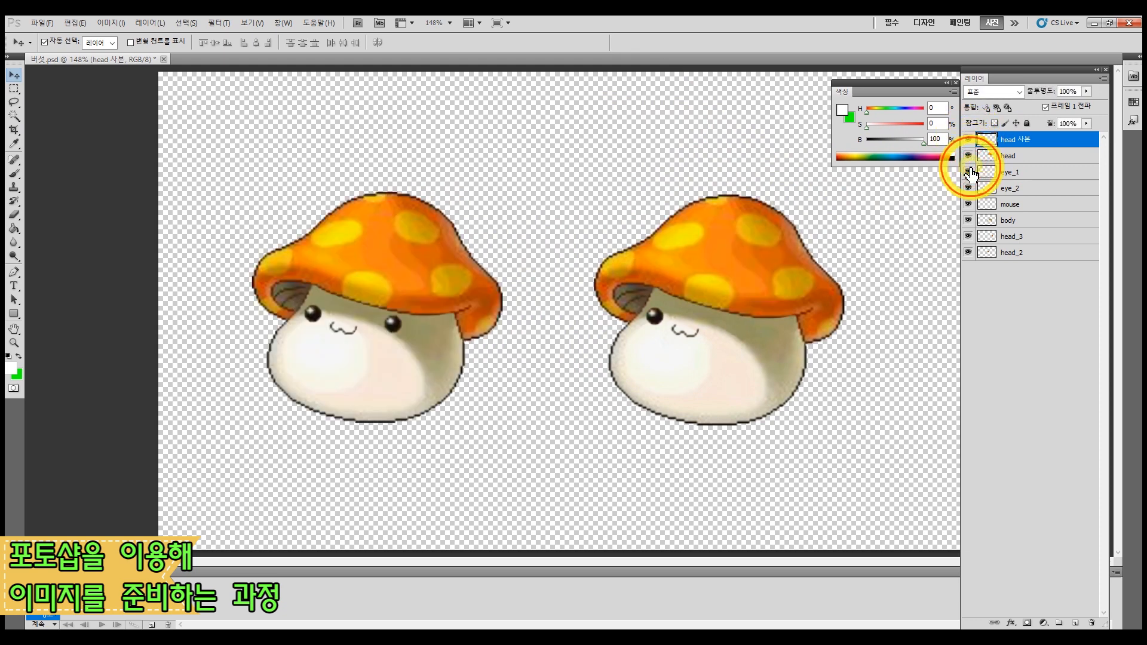
drag(968, 173, 969, 254)
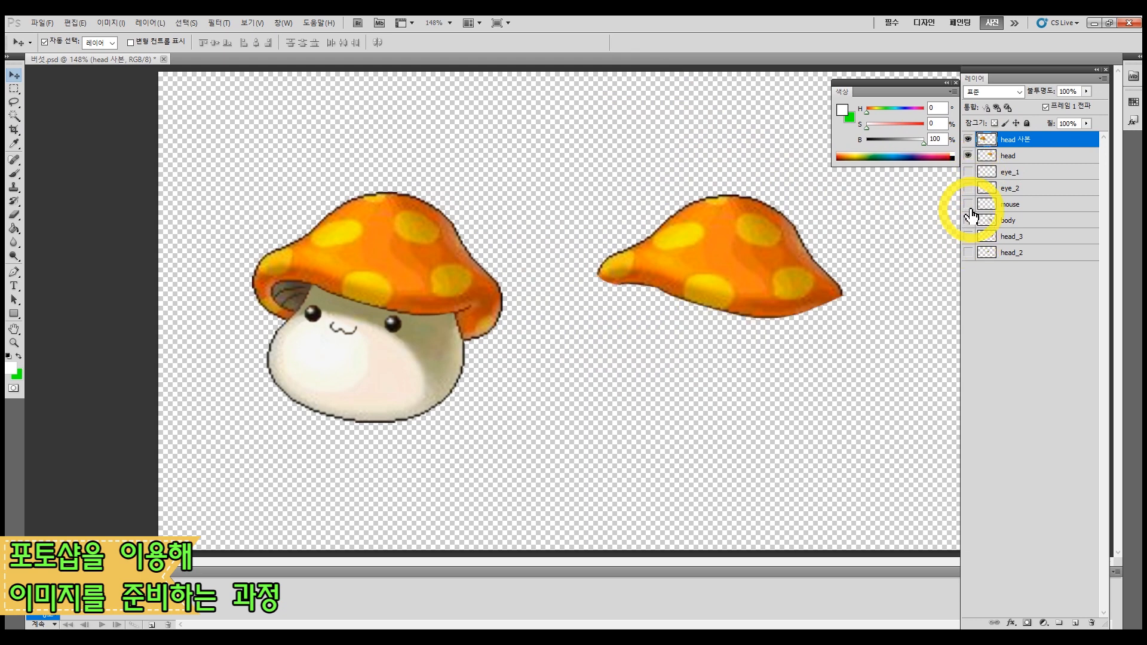
click(968, 172)
click(968, 157)
click(967, 189)
click(968, 204)
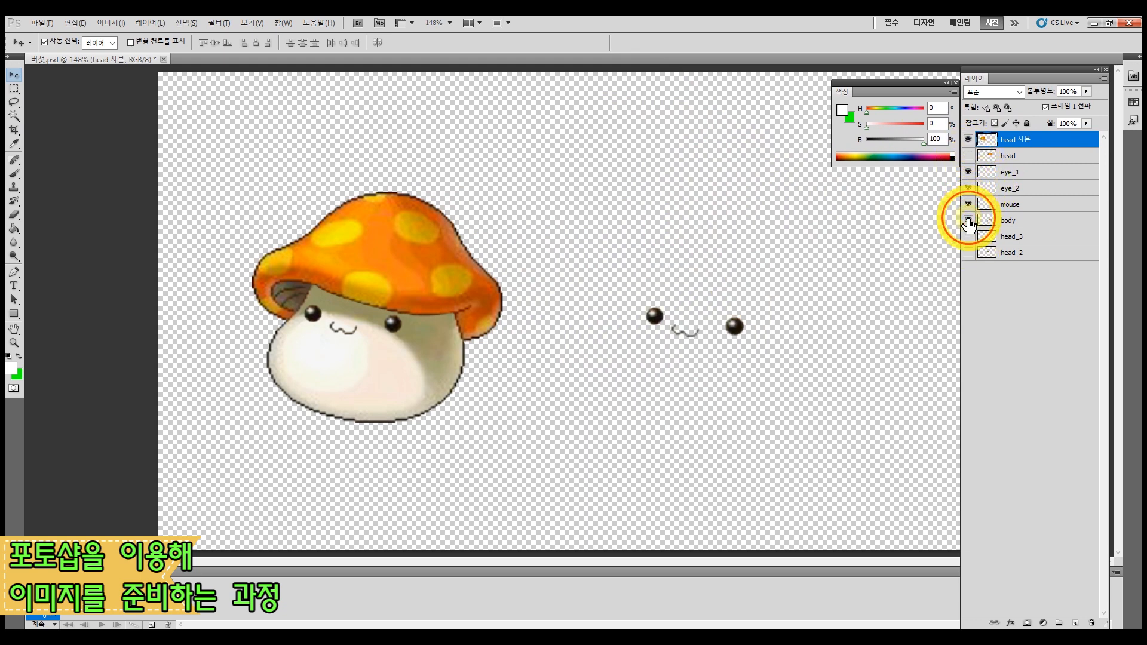
click(968, 220)
click(968, 237)
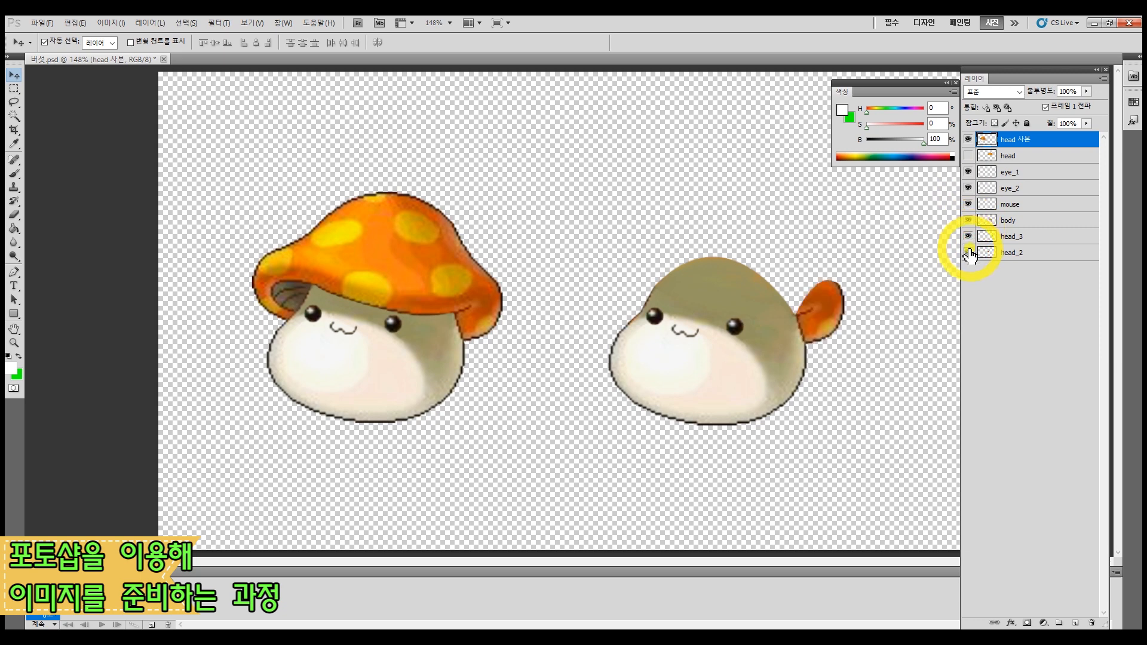
click(968, 252)
click(968, 156)
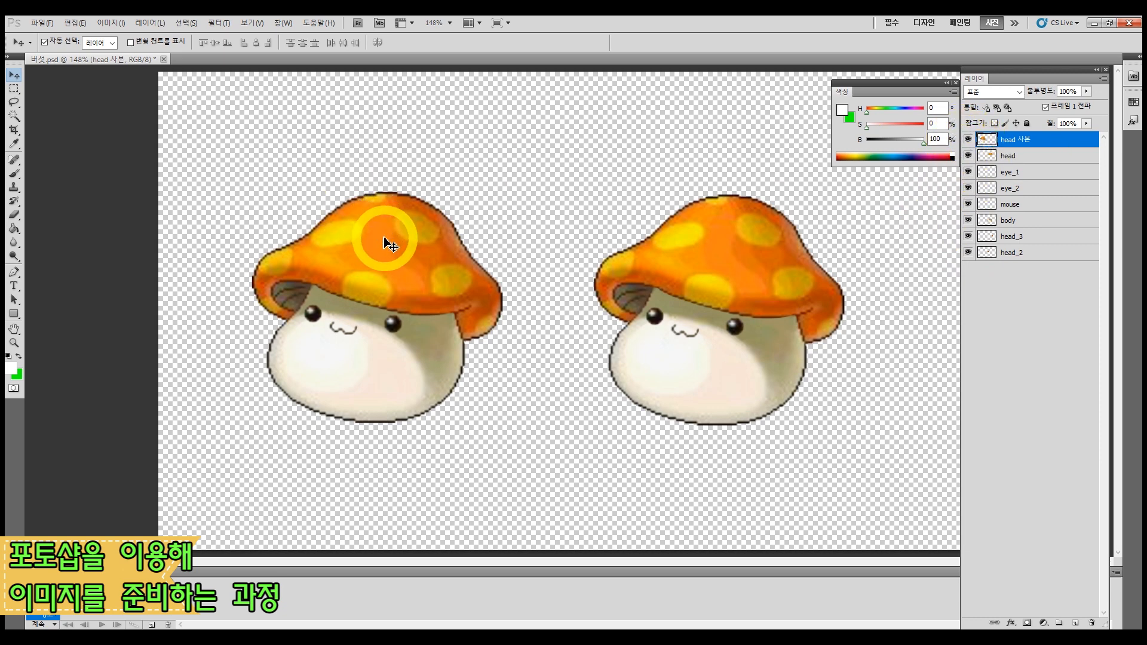
Step: Hide and delete the merged copy layer head 사본, leaving the seven separate part layers
click(968, 140)
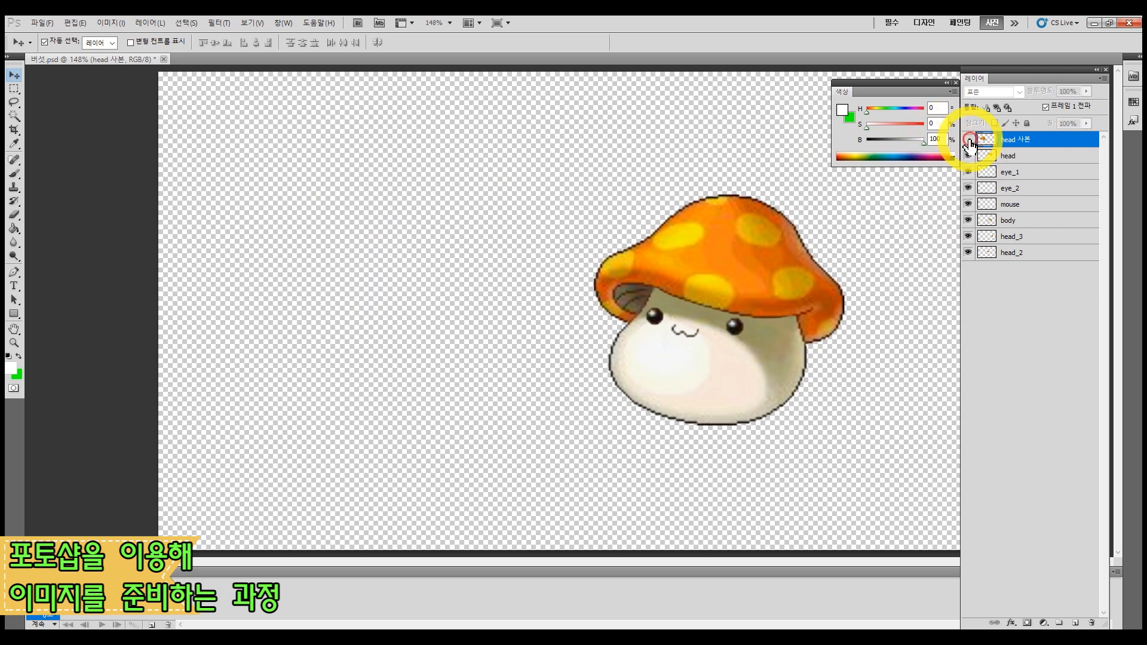
click(1003, 156)
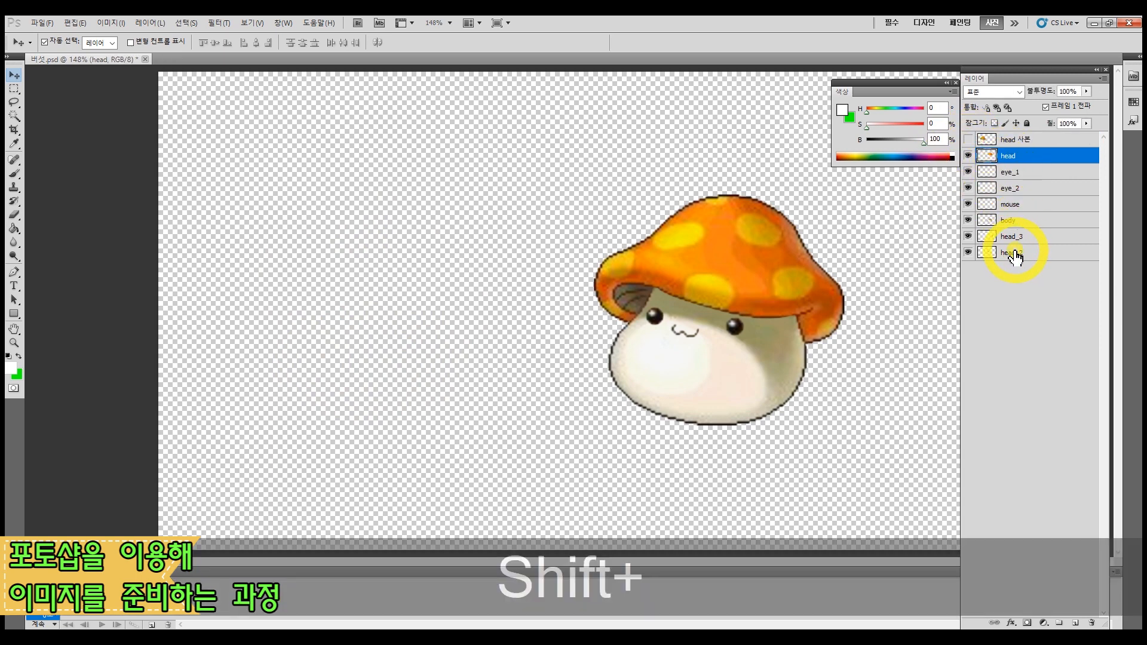
shift+click(977, 254)
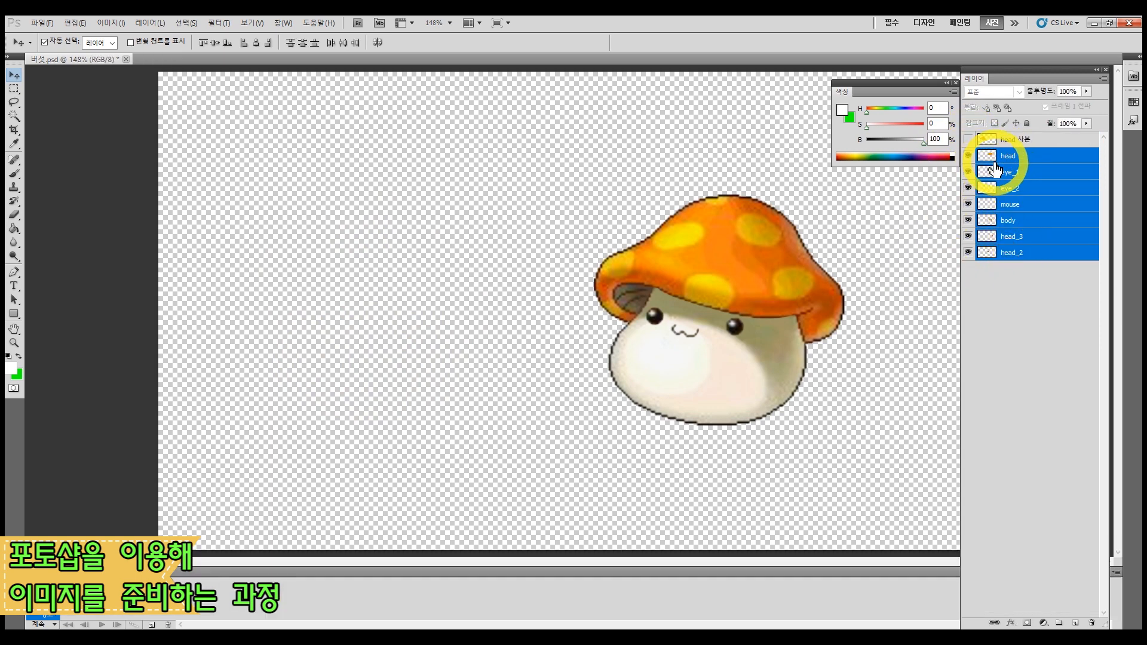
click(1009, 140)
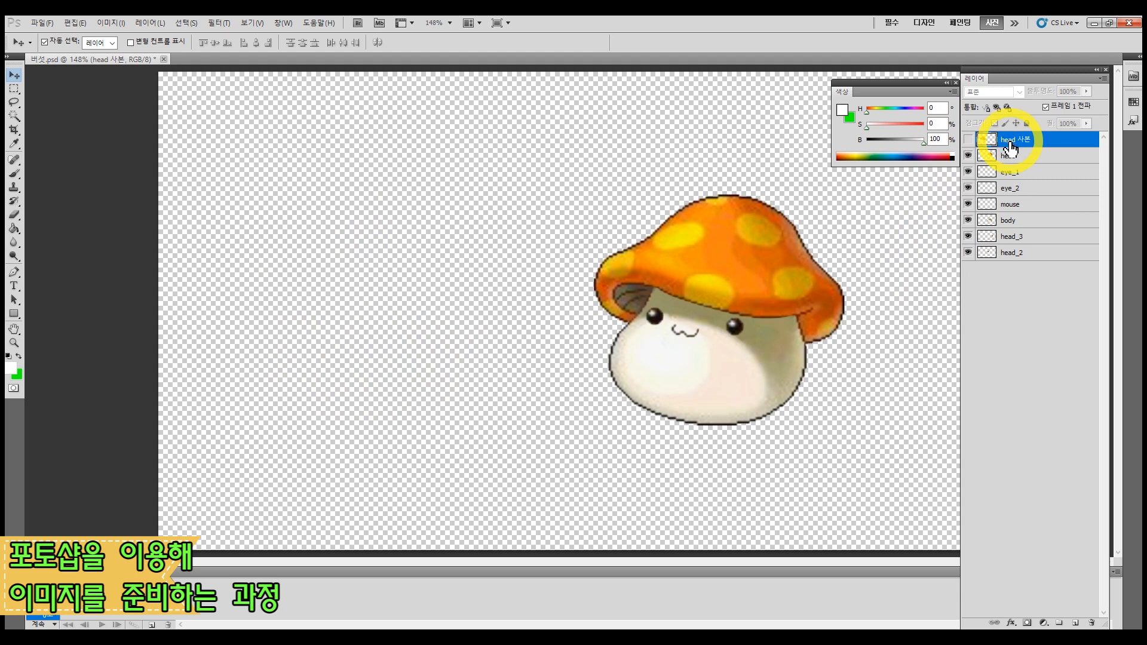
key(Delete)
Step: Open the head layer's name for editing without changing it and examine the names of the other layers
double_click(1008, 141)
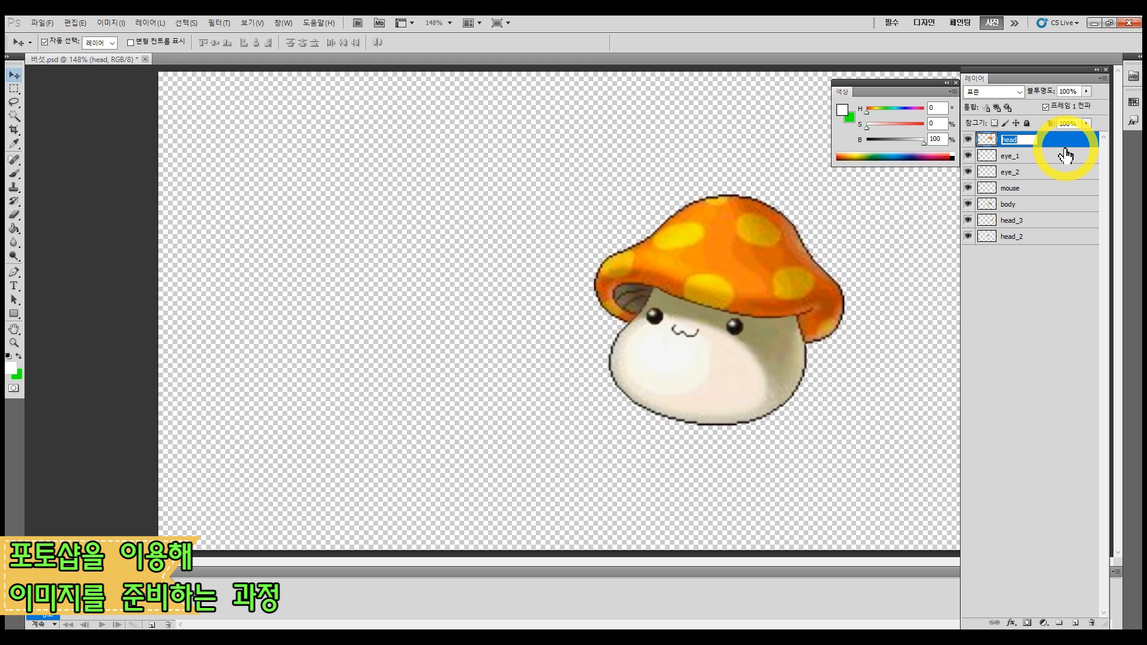
click(1013, 173)
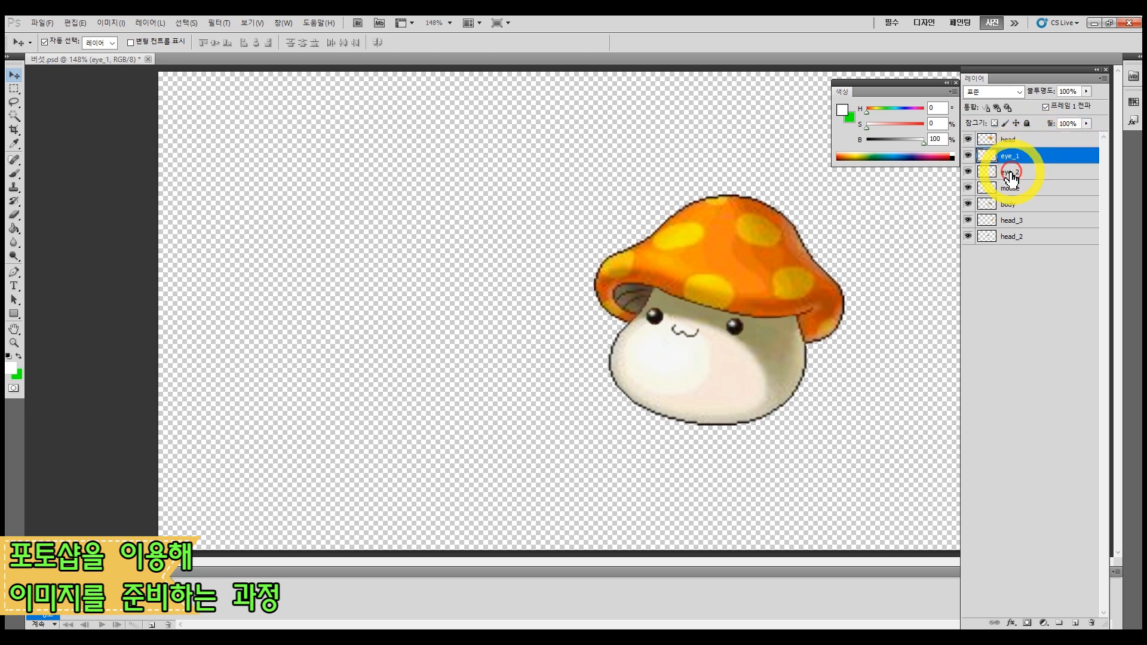
click(1013, 204)
click(1014, 220)
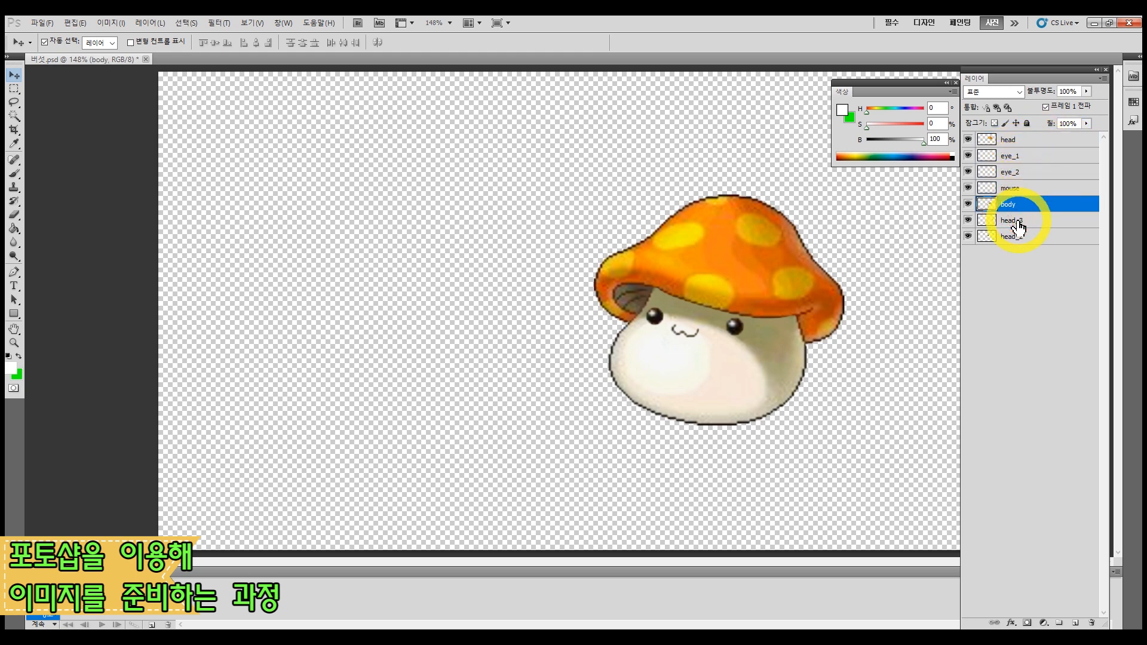
double_click(1013, 144)
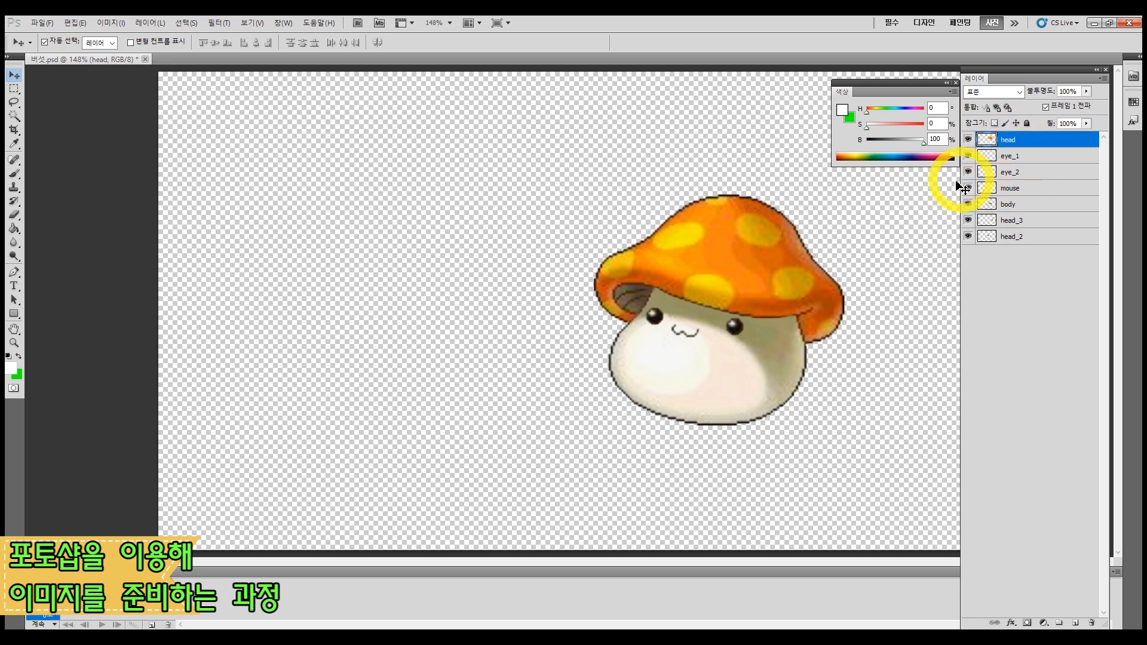
Step: Select all seven part layers from head to head_2 and run the desktop script [KAM] Layers Renamer - APR.jsx
key(alt+f)
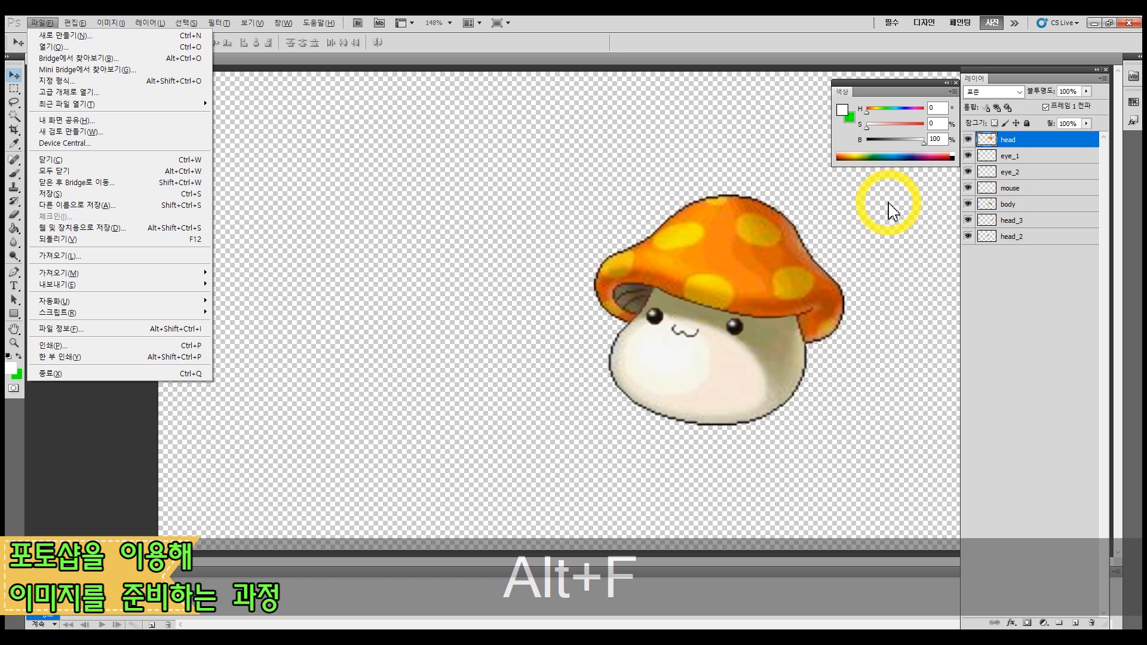
click(887, 200)
click(1026, 235)
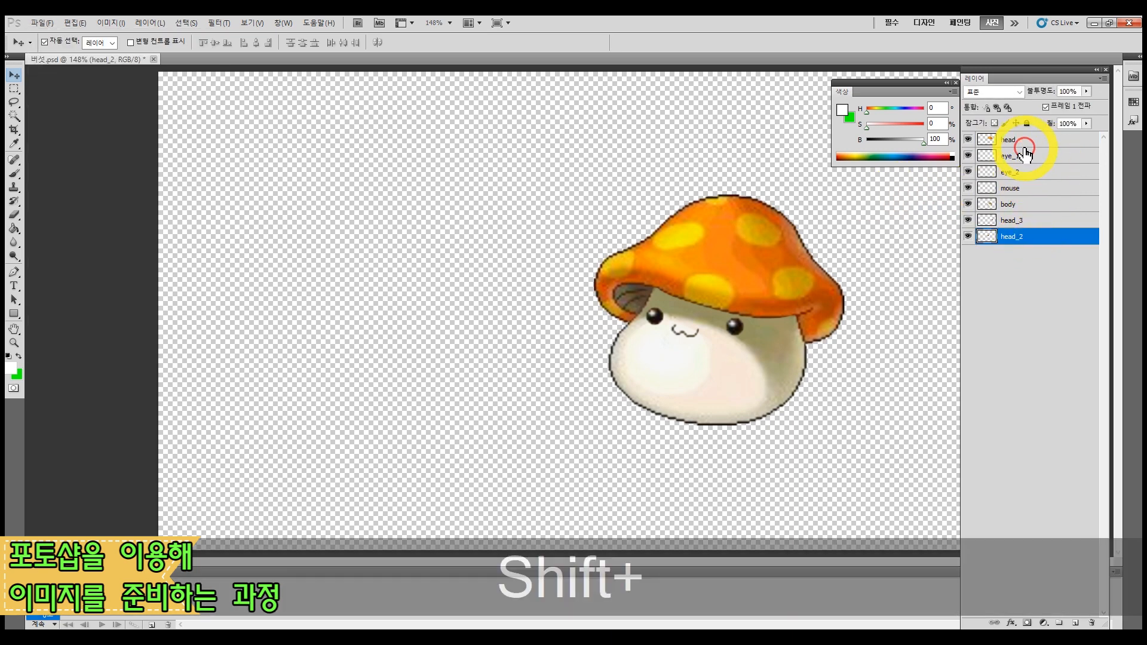
shift+click(1015, 141)
key(shift+Escape)
key(alt+f)
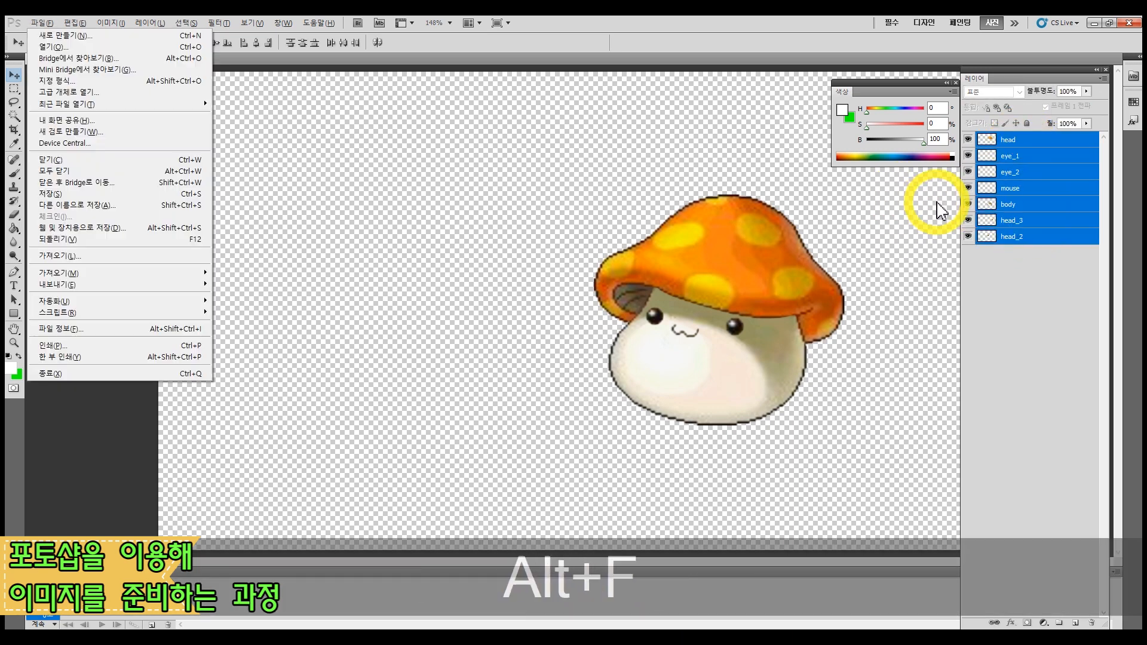
key(r)
key(b)
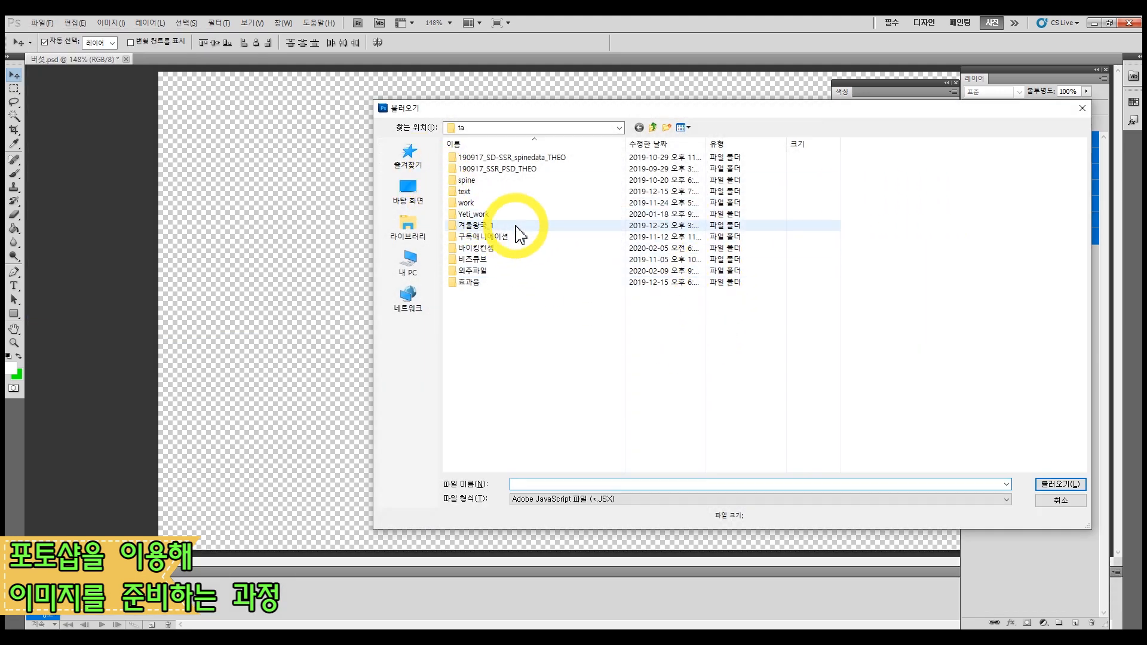
click(410, 190)
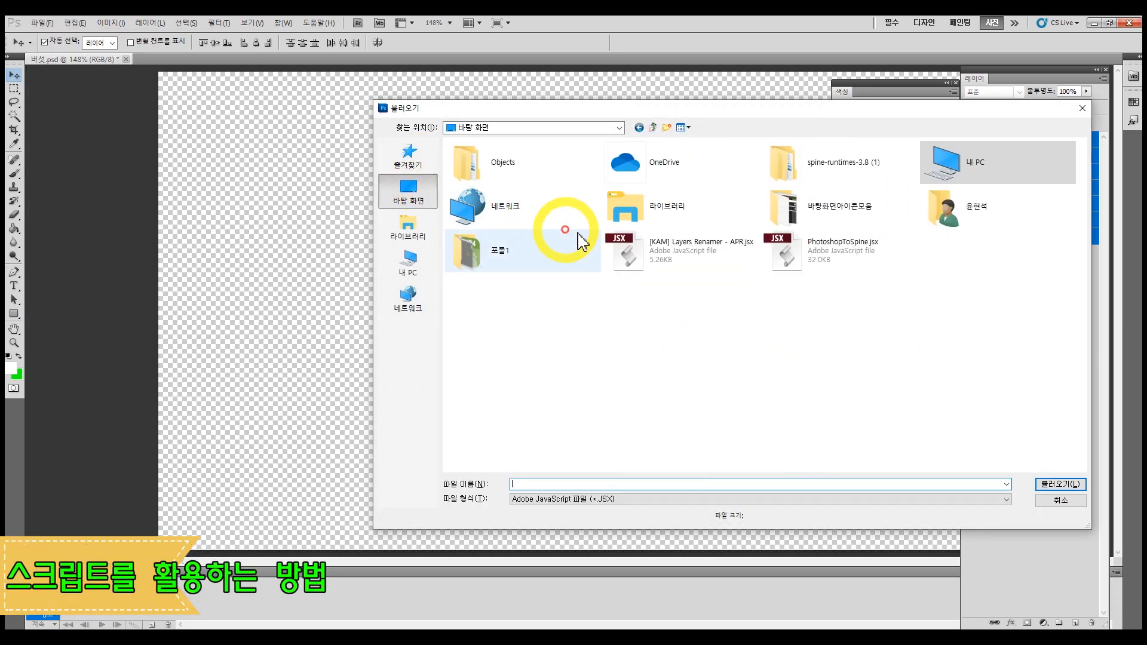
double_click(688, 261)
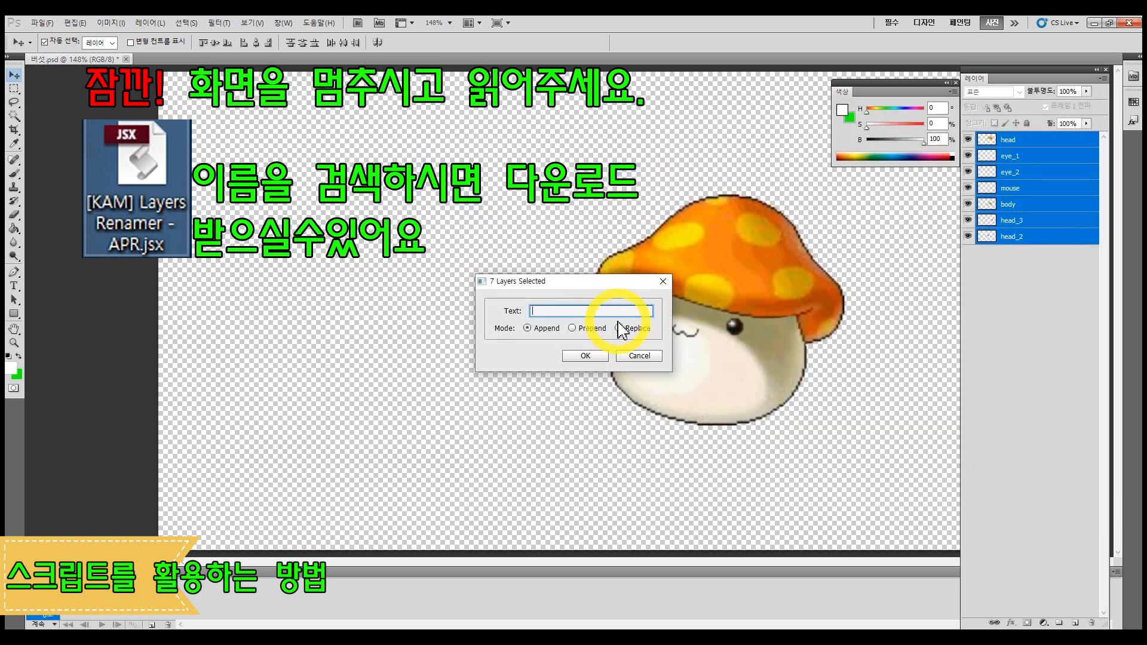
Step: Batch-rename the selected layers in Replace mode with the numbered name pattern ob_%n
click(618, 328)
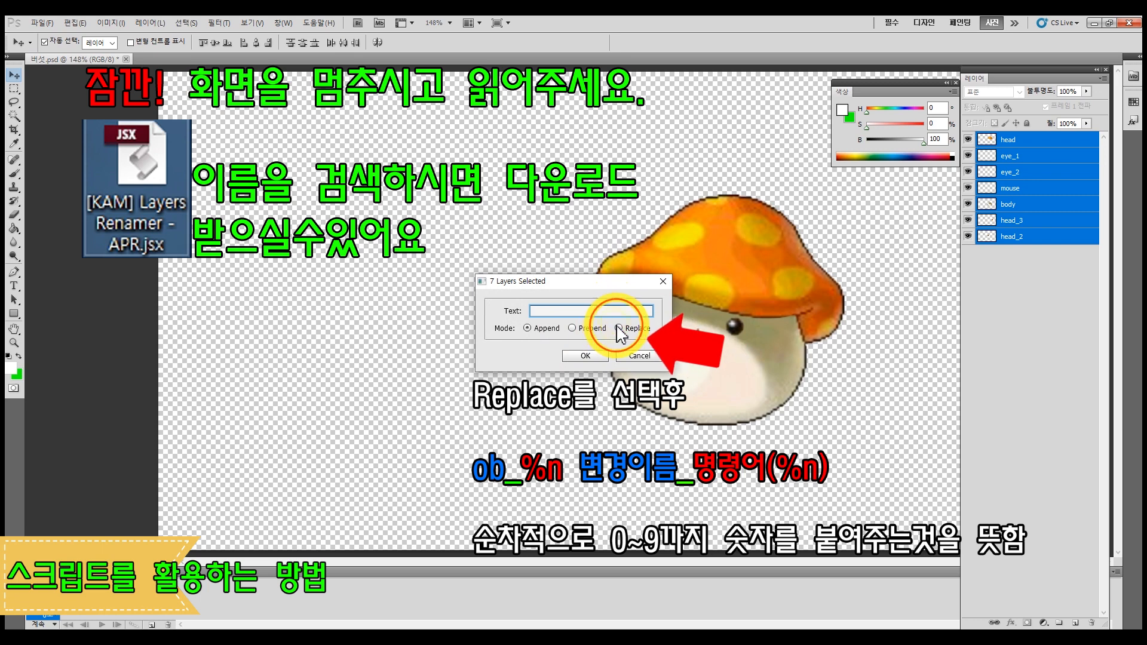
click(607, 311)
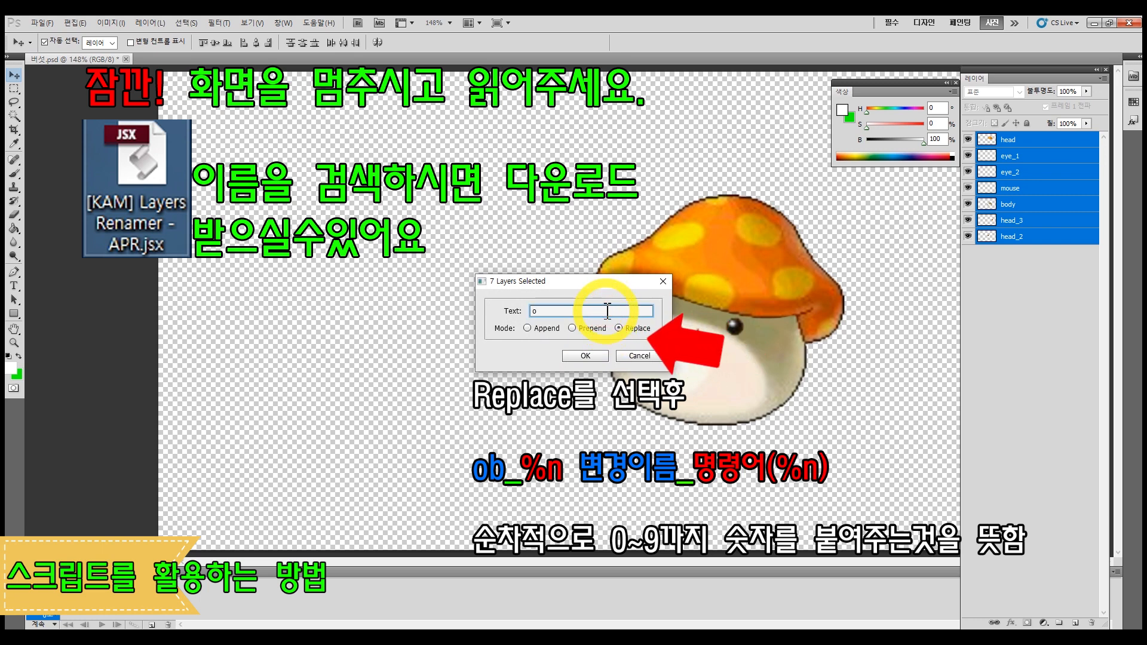
text(ob_)
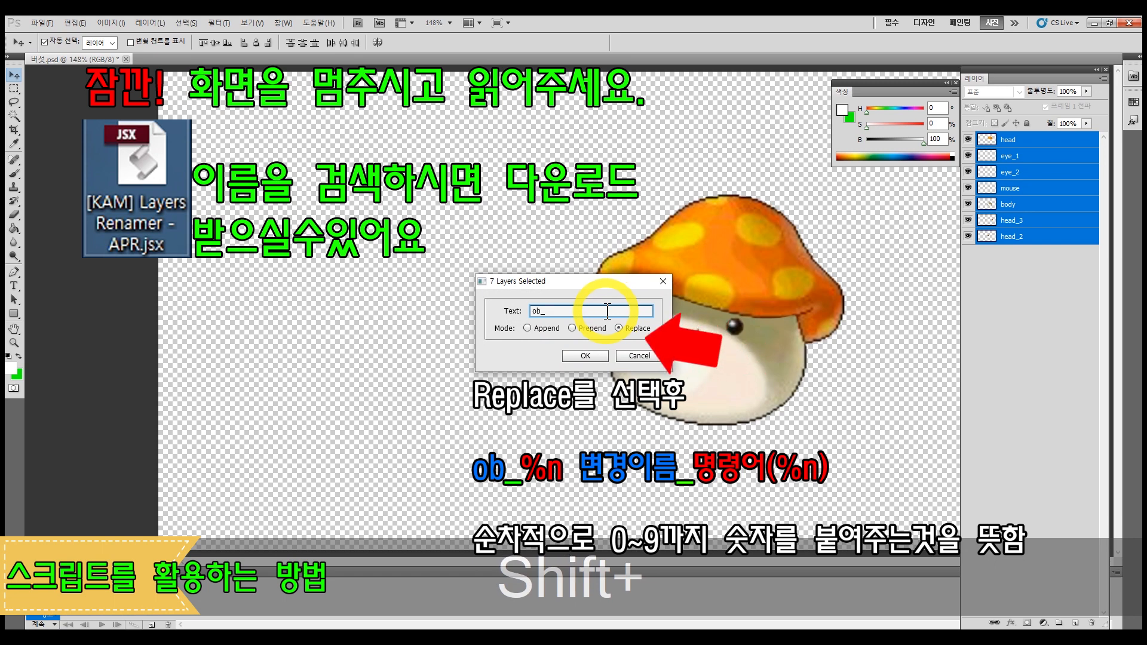
text(%n)
key(Return)
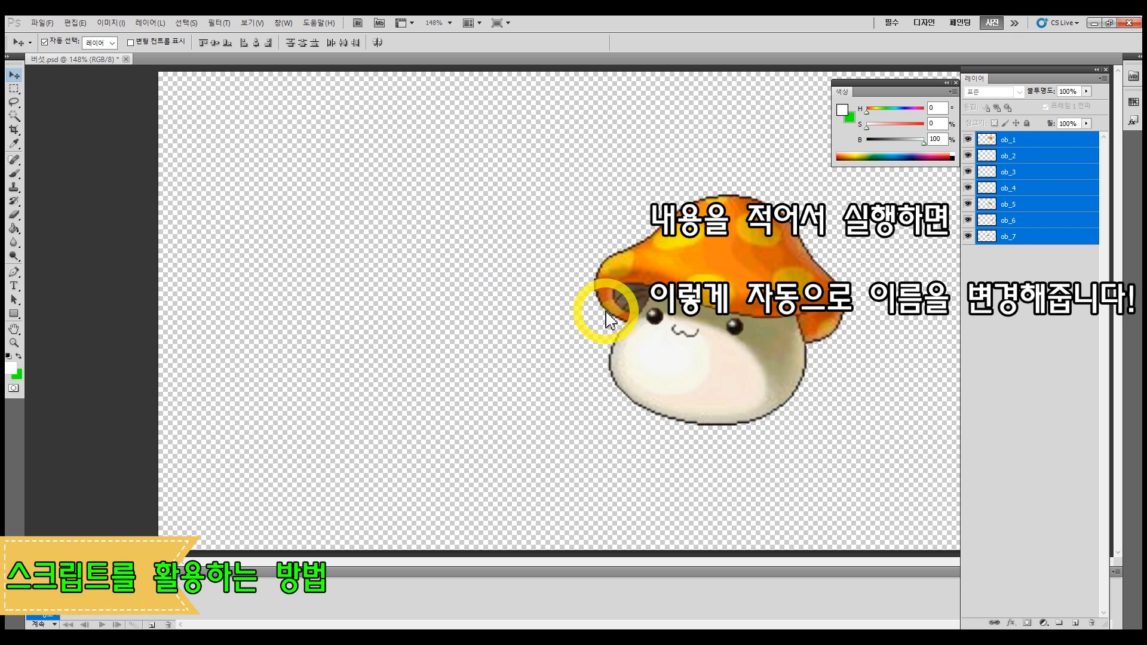
key(alt+f)
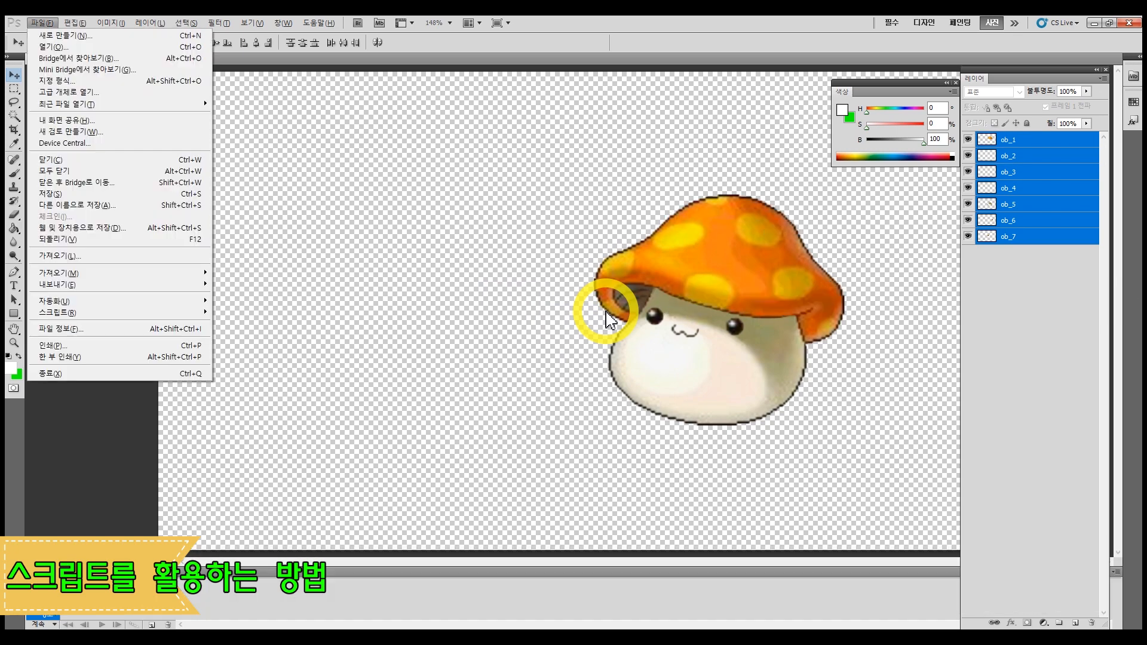
key(r)
key(b)
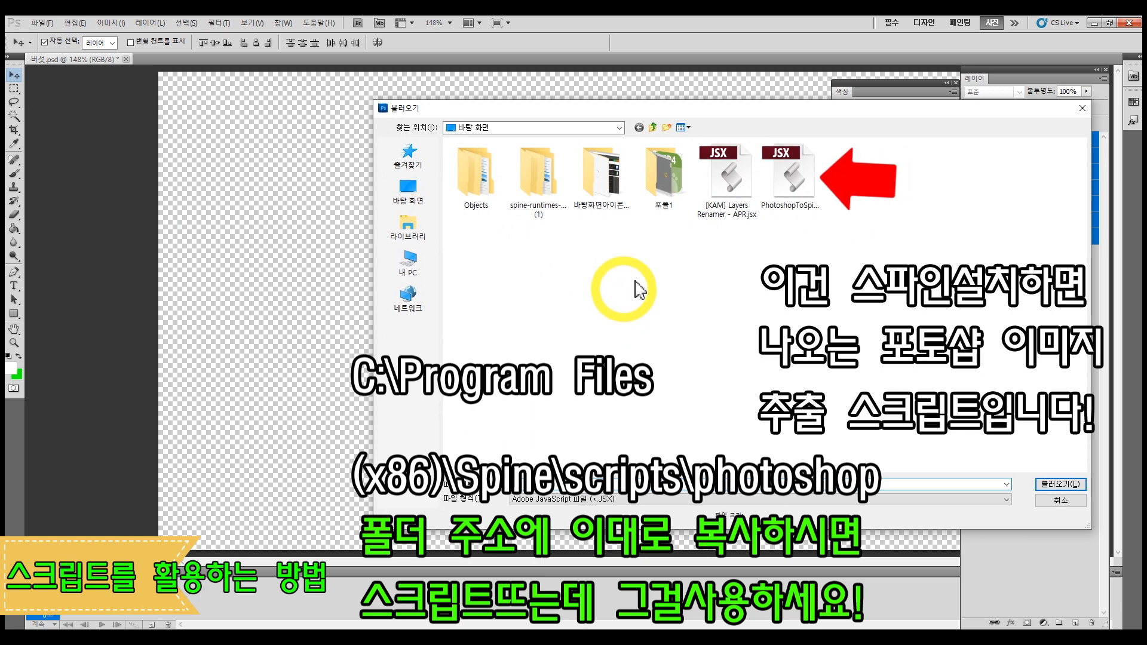
double_click(801, 176)
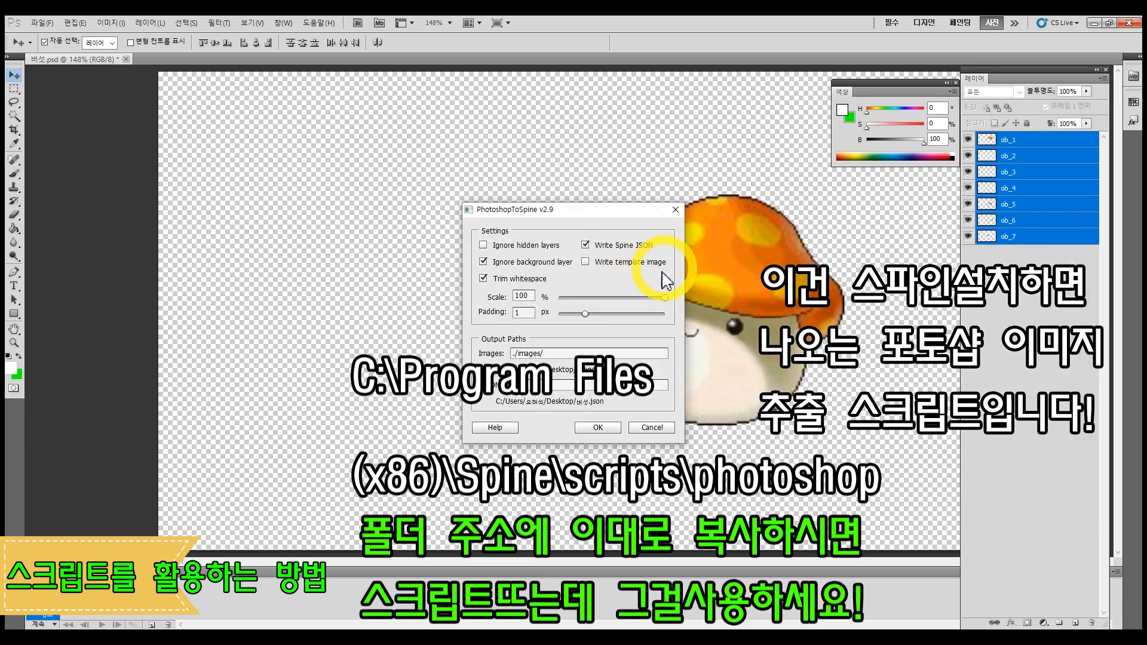
key(Escape)
Step: Switch to the Windows desktop, create a new folder named wark, and open it briefly before closing it
click(1093, 24)
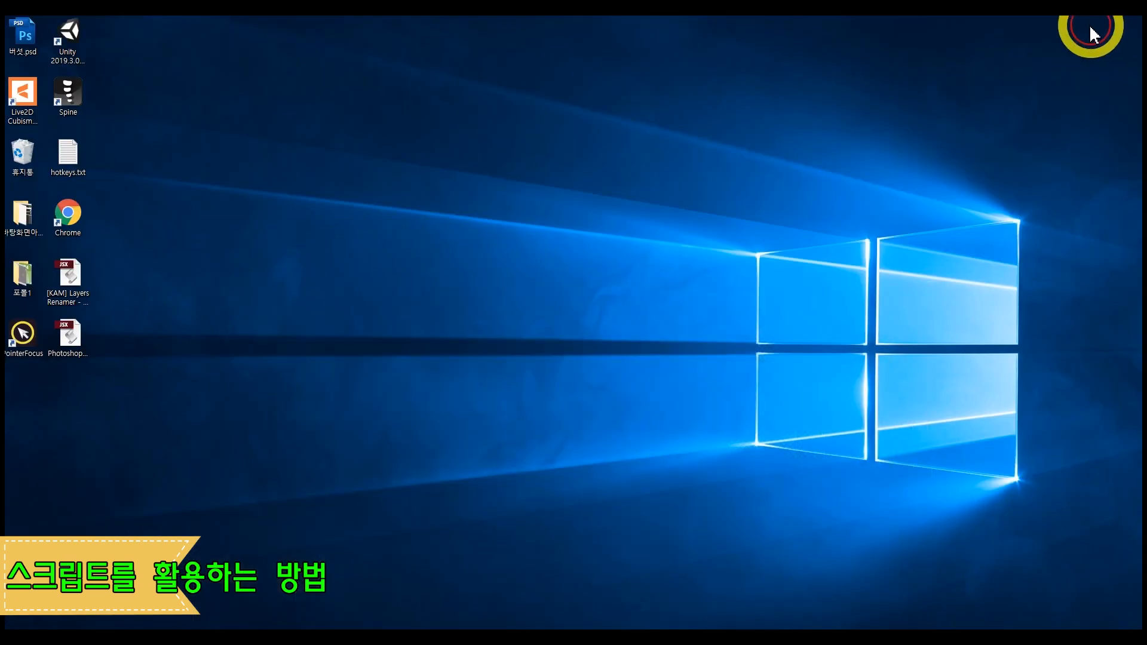
right_click(191, 387)
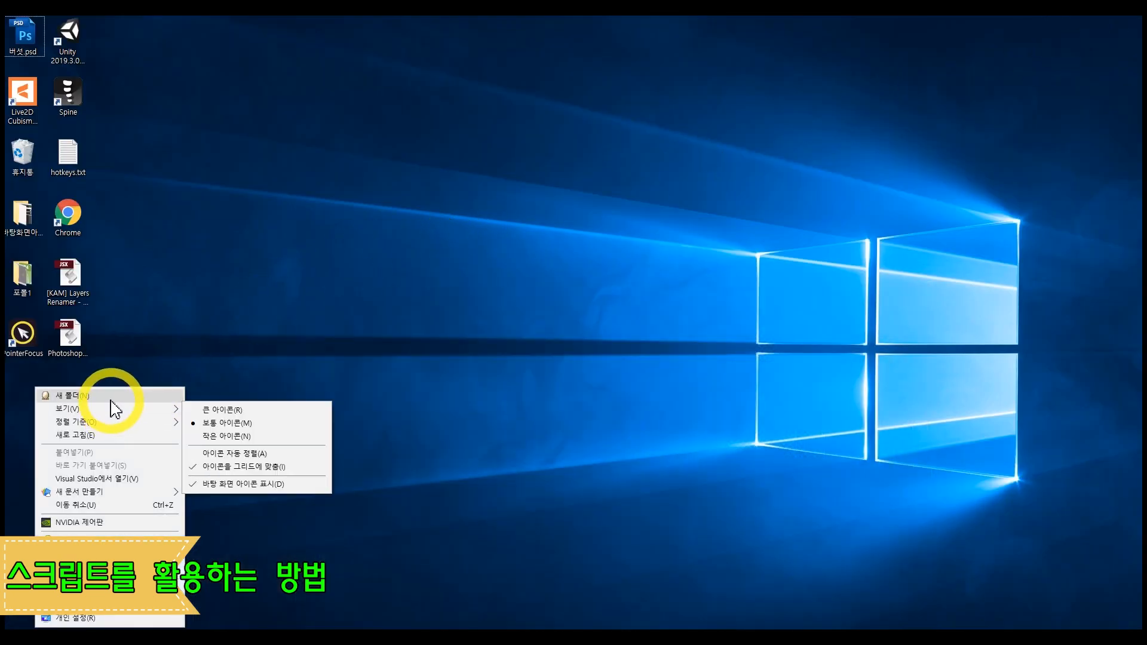
click(111, 400)
text(ㅇ)
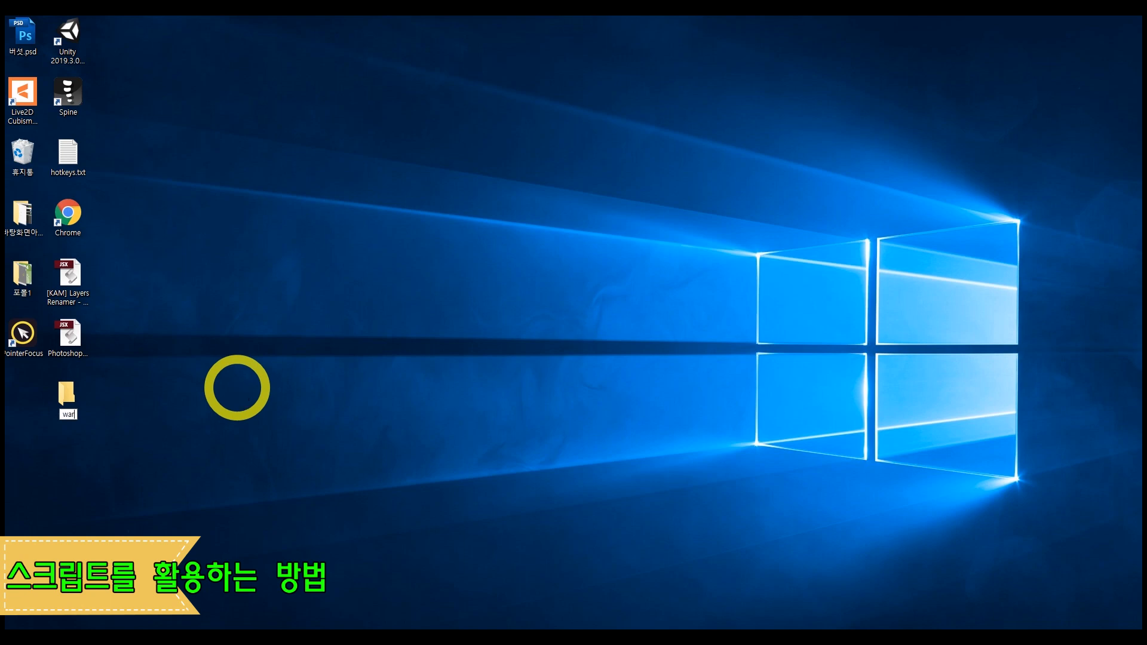
key(Return)
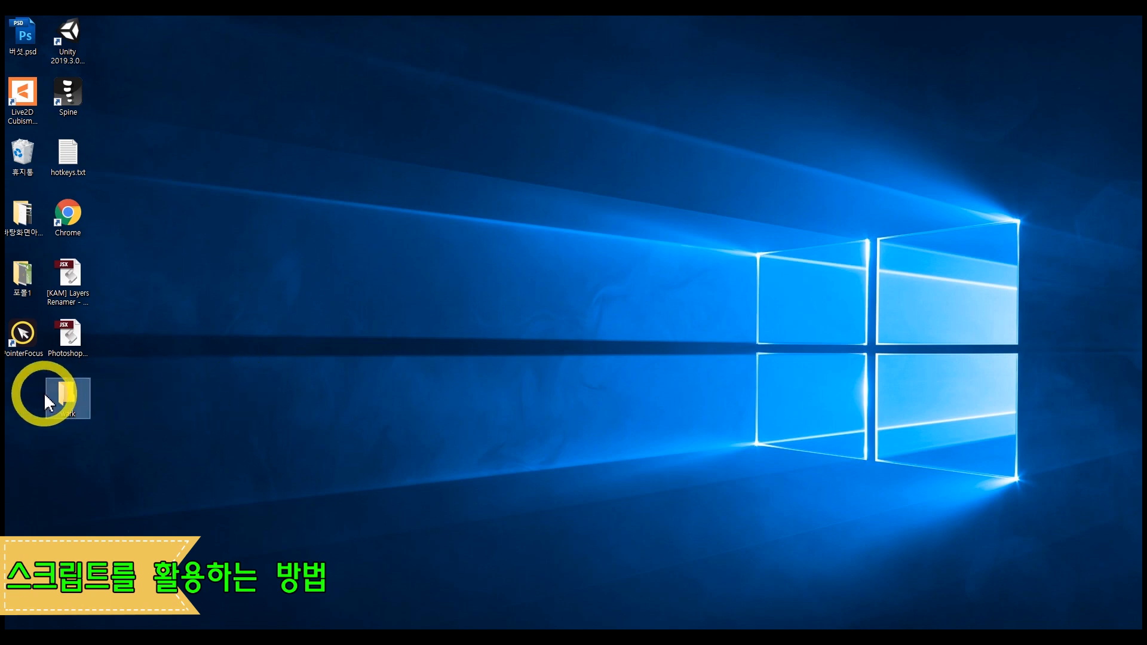
double_click(59, 394)
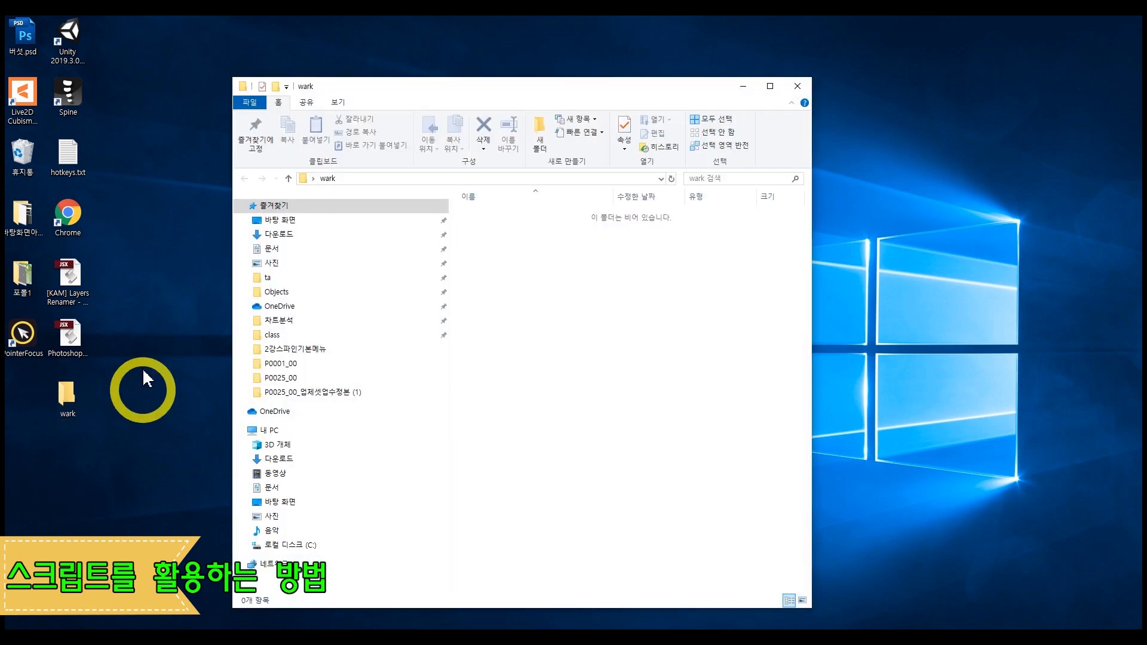
click(800, 88)
Step: Rename the wark folder on the desktop as ANIMARK
right_click(71, 397)
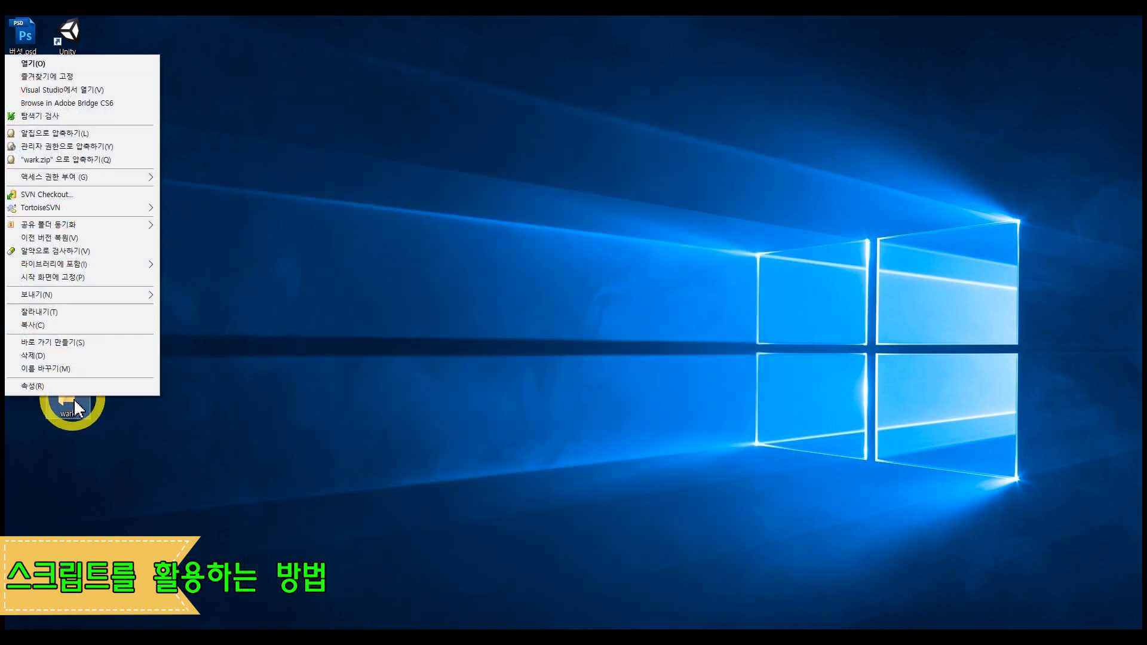
click(71, 365)
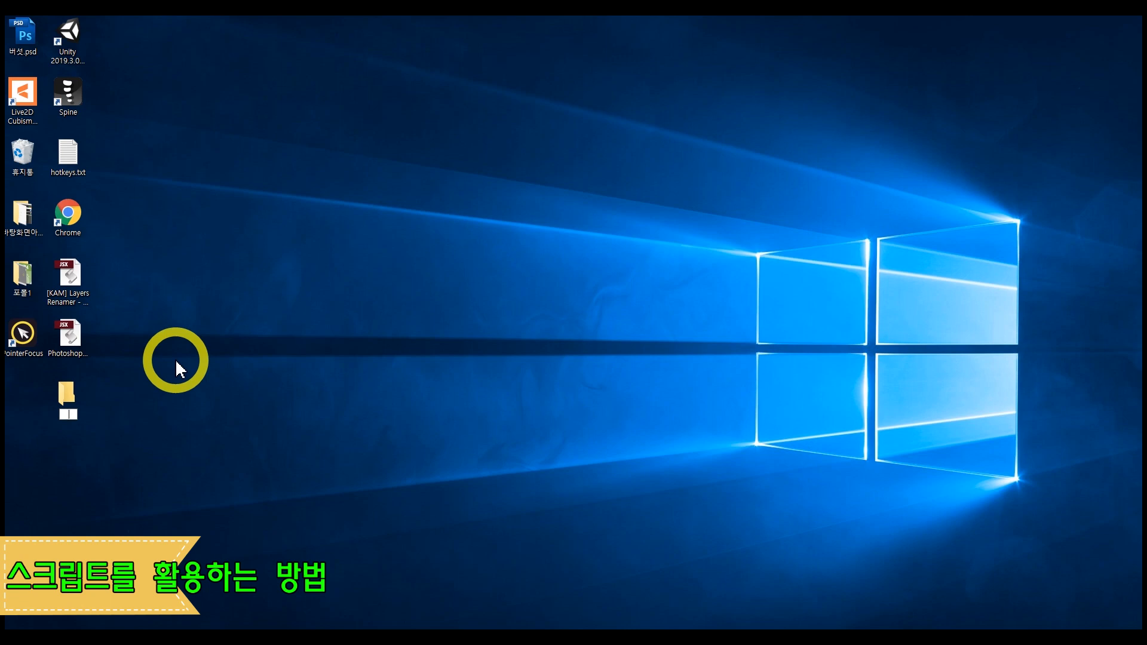
text(ANIMARK)
key(Return)
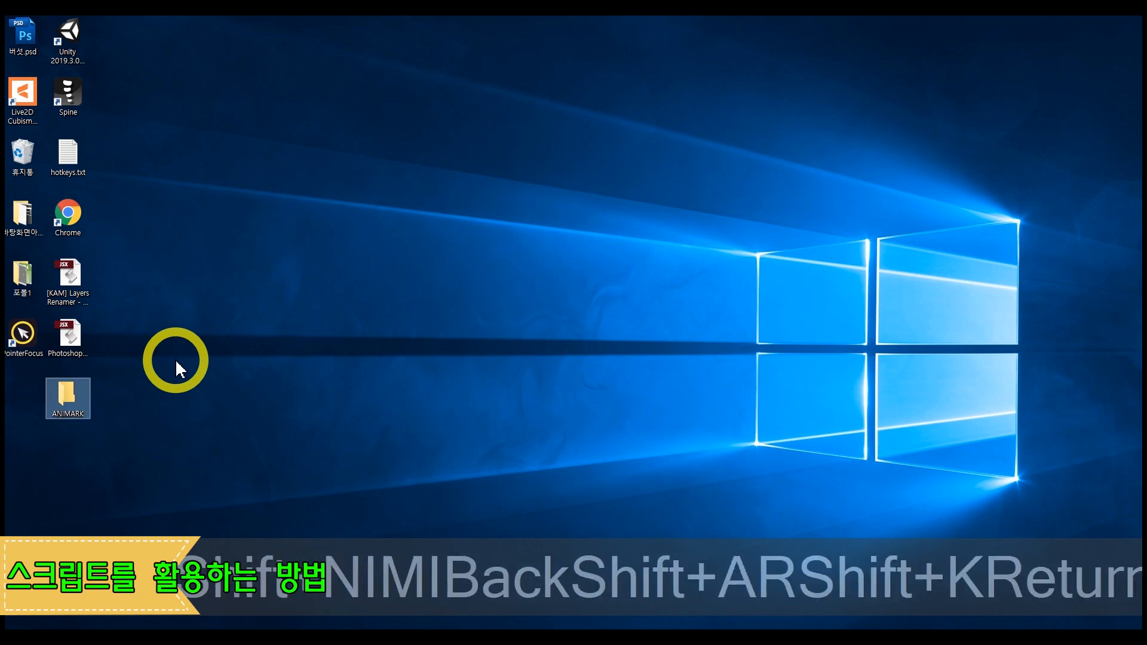
Step: Open the ANIMARK folder and create a subfolder named image inside it
key(Return)
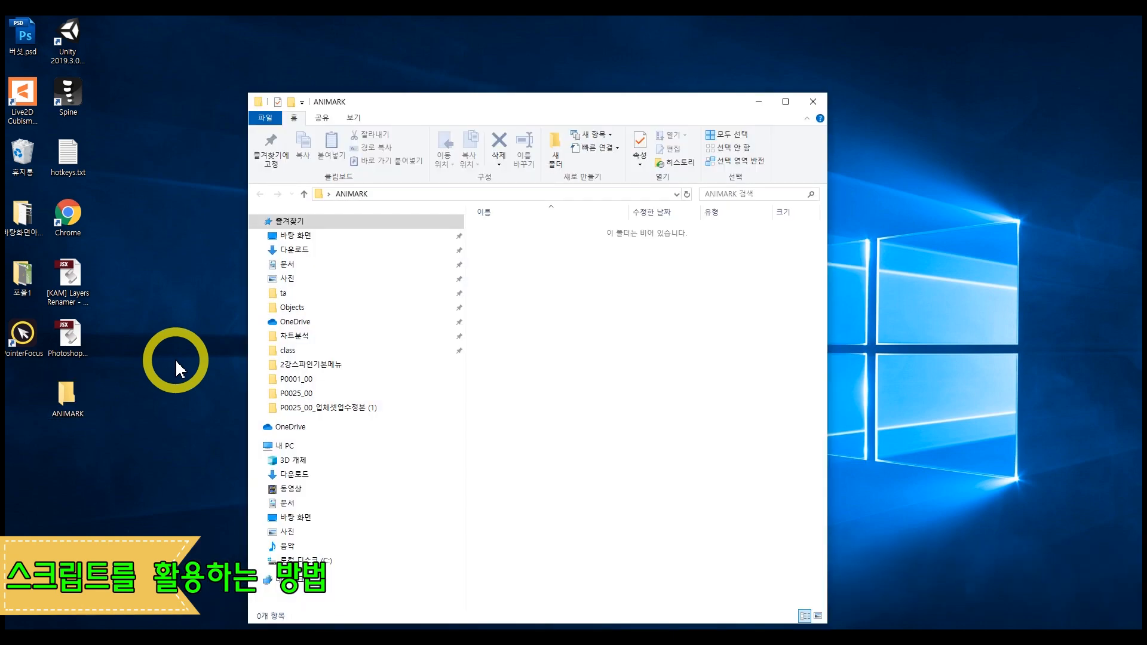
right_click(611, 280)
click(584, 291)
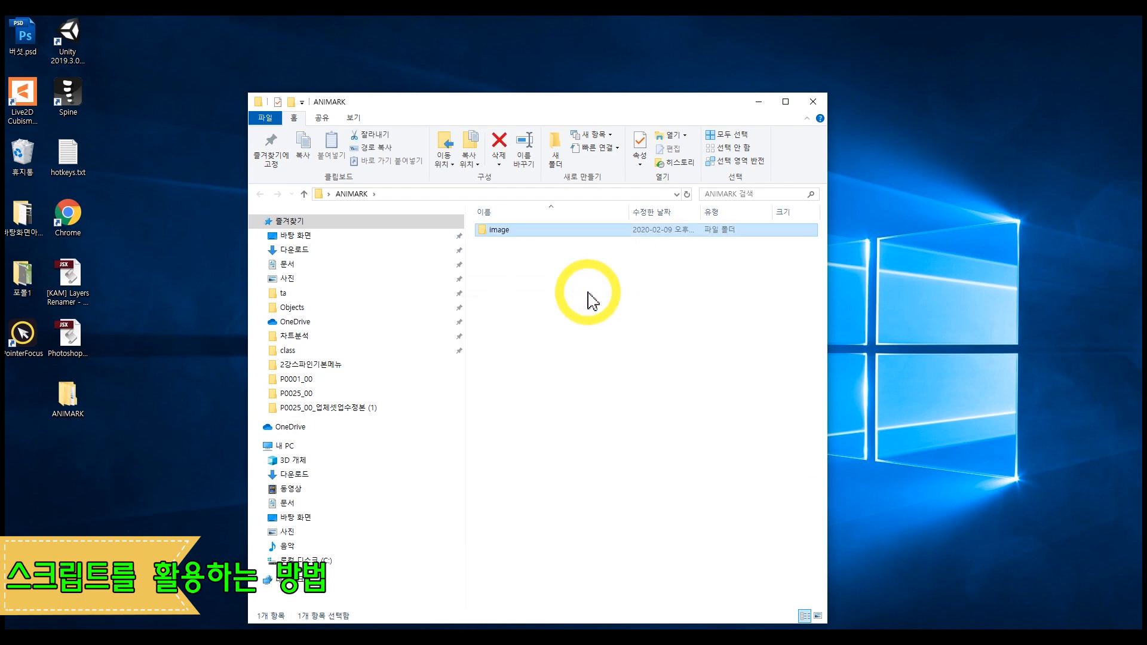
Step: Open the image subfolder, copy its full folder path, and close the Explorer window
double_click(511, 235)
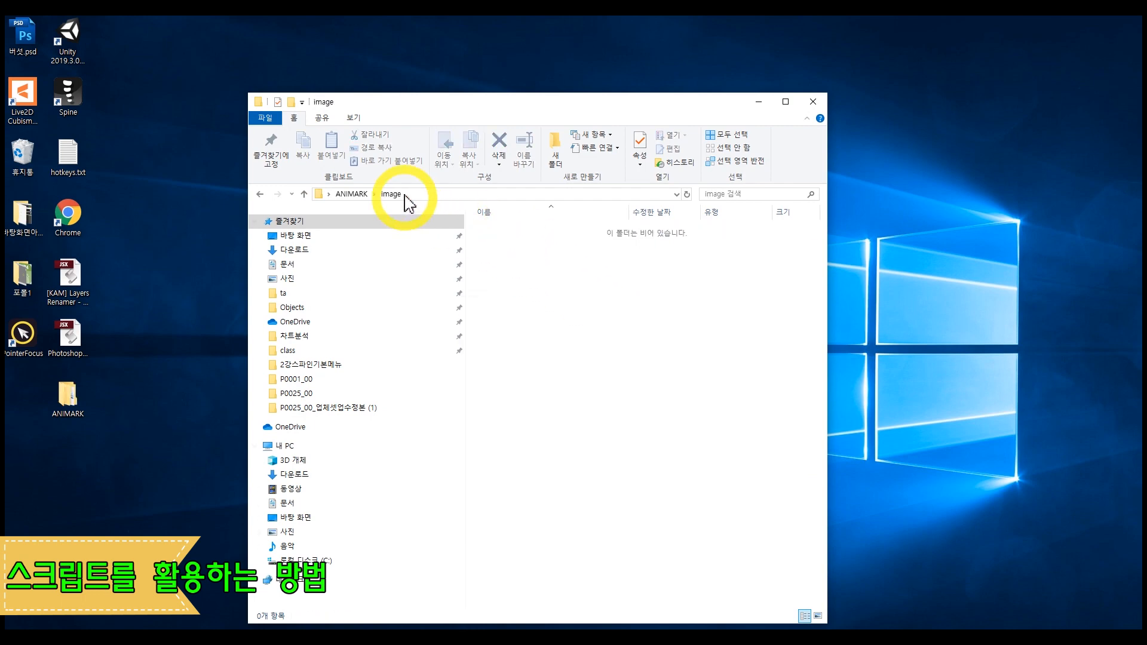
click(323, 197)
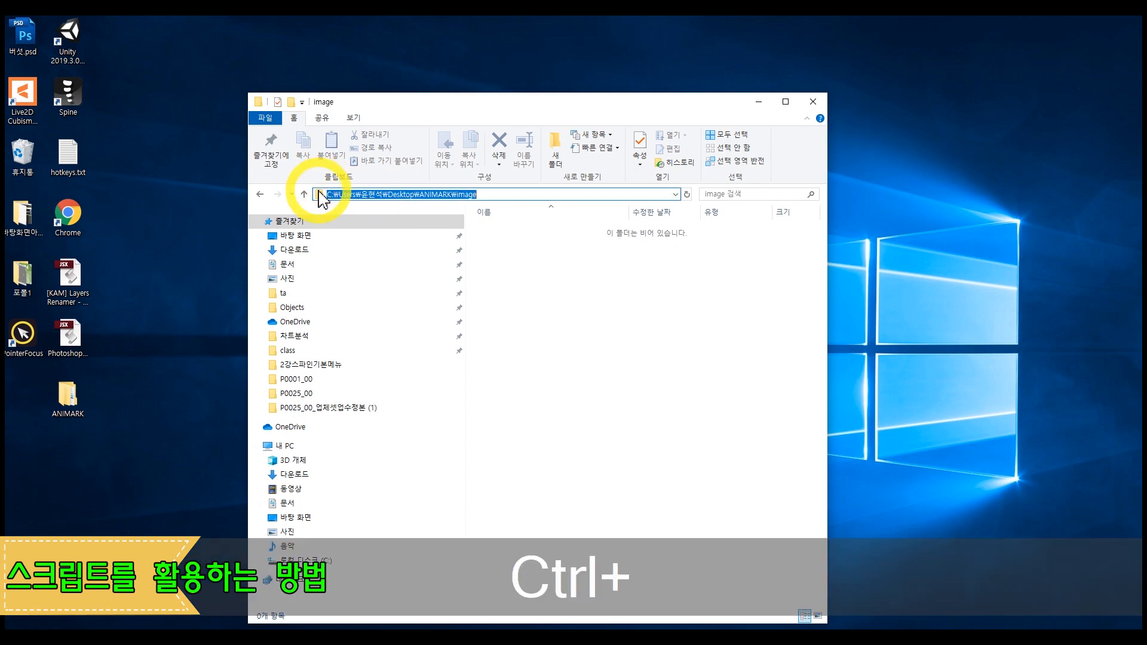
key(ctrl+c)
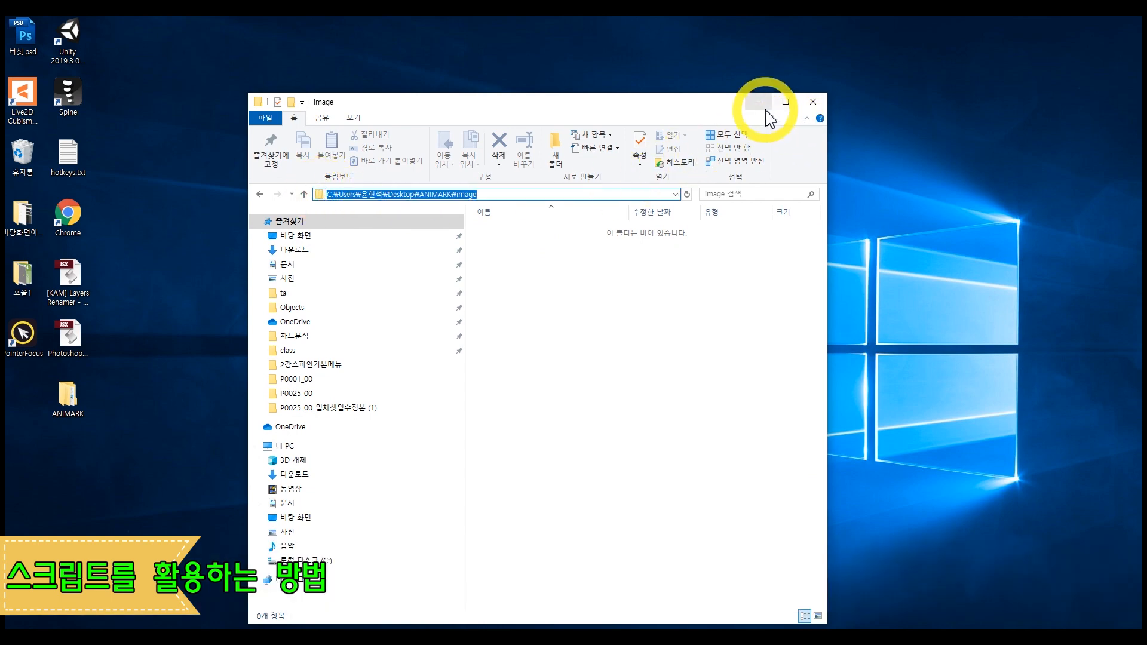
click(813, 101)
Step: Switch back to Photoshop and run the PhotoshopToSpine.jsx script from the desktop
click(462, 627)
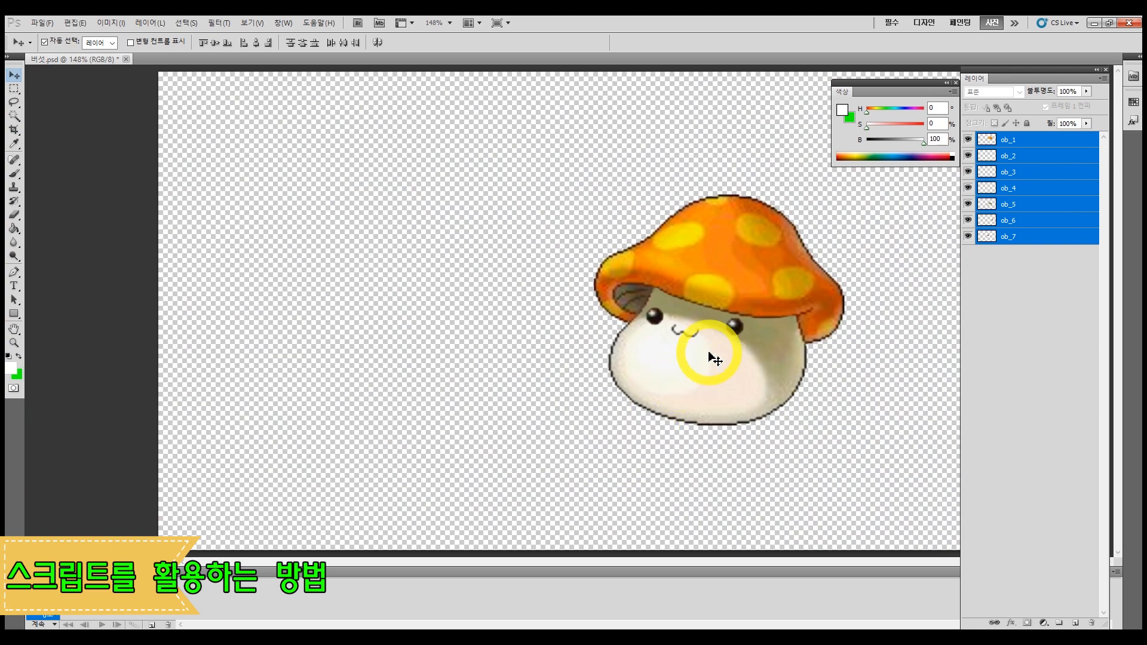
key(alt+f)
key(r)
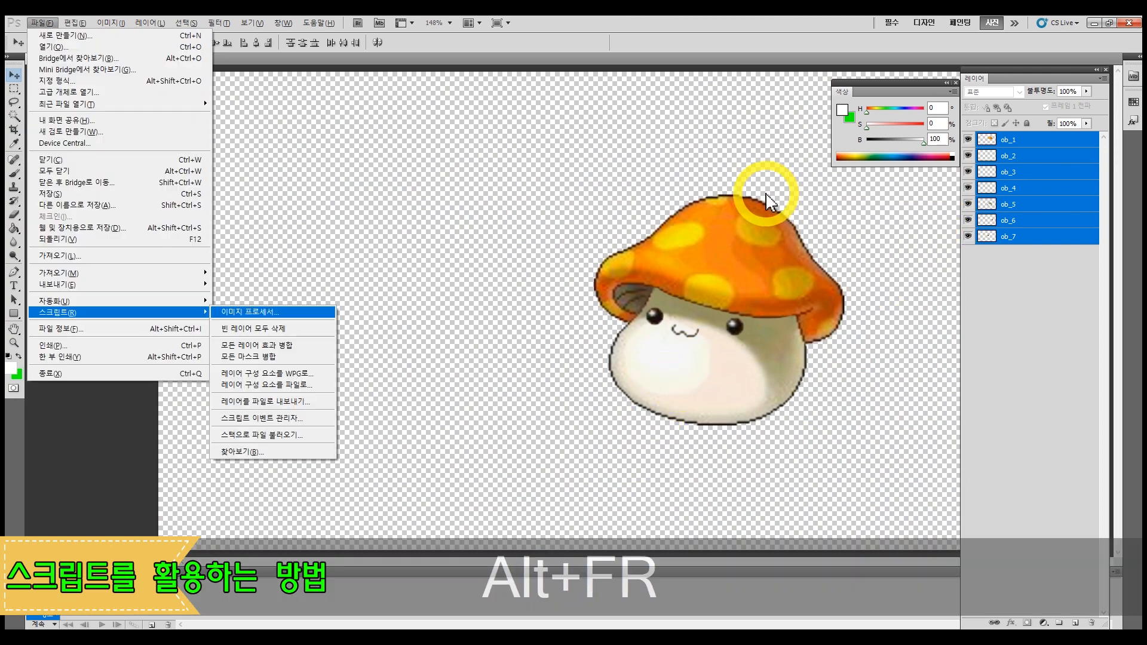
key(b)
double_click(848, 179)
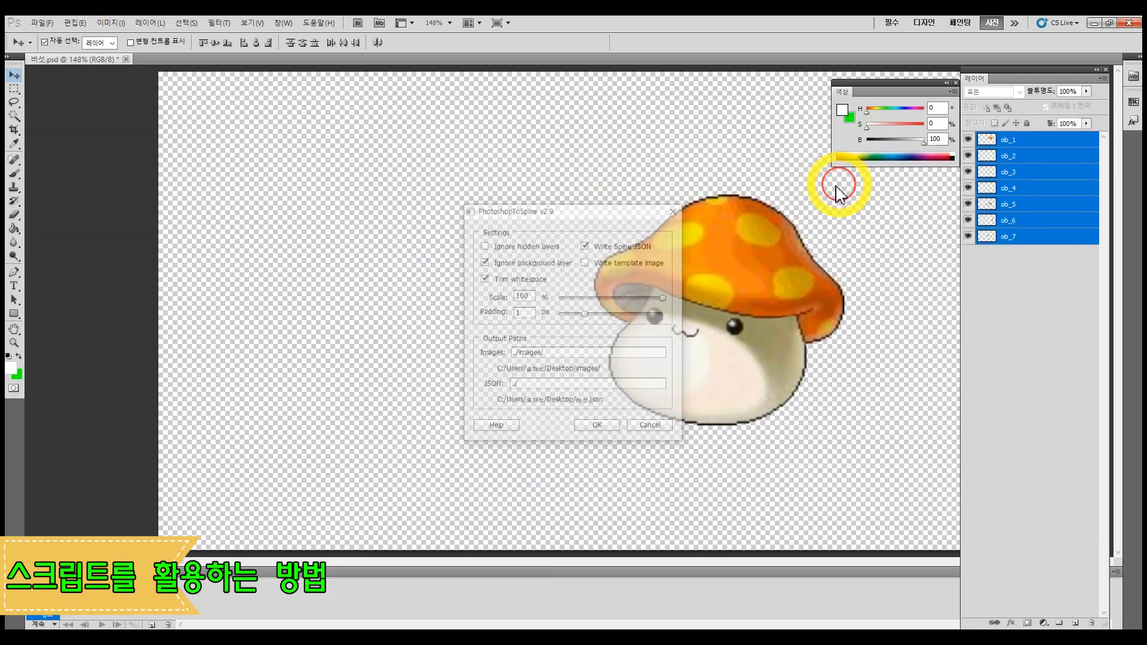
Step: Set both the Images and JSON output paths to the copied ANIMARK\image folder path and run the Spine export
drag(560, 357, 486, 353)
key(ctrl+v)
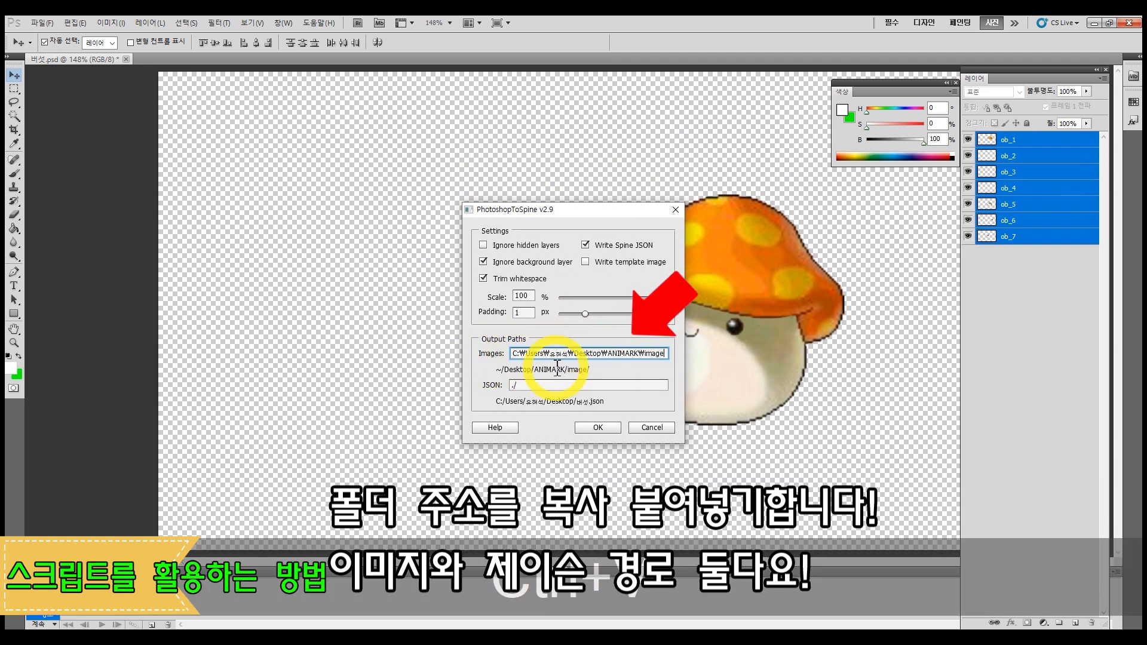
click(530, 384)
drag(534, 384, 486, 384)
key(ctrl+v)
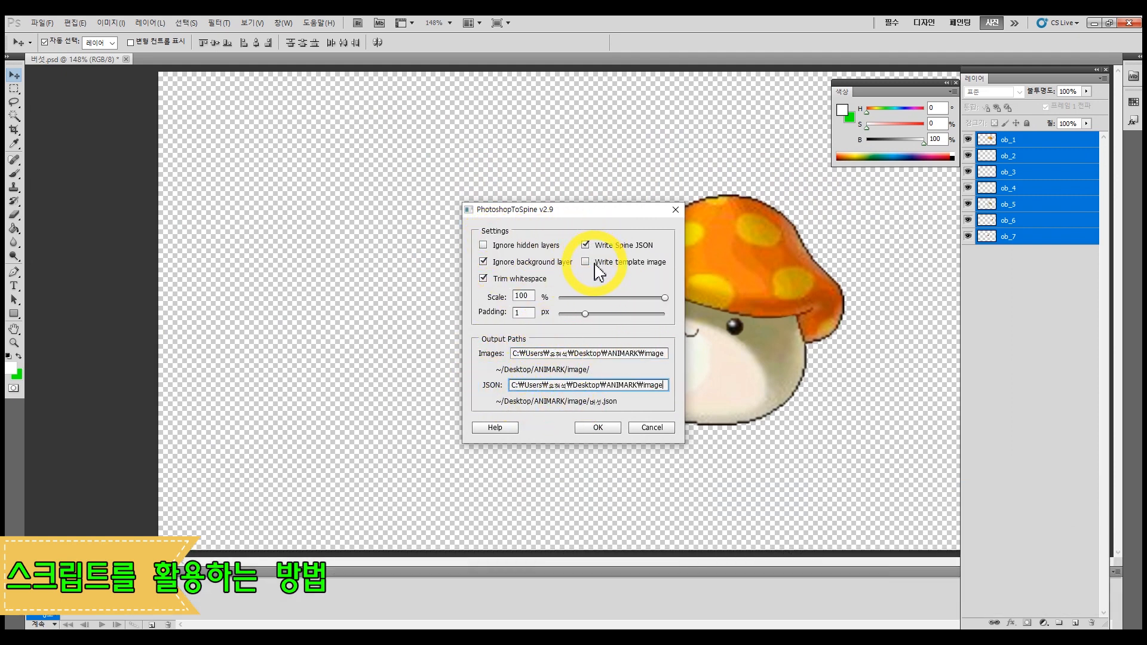
drag(517, 353, 704, 348)
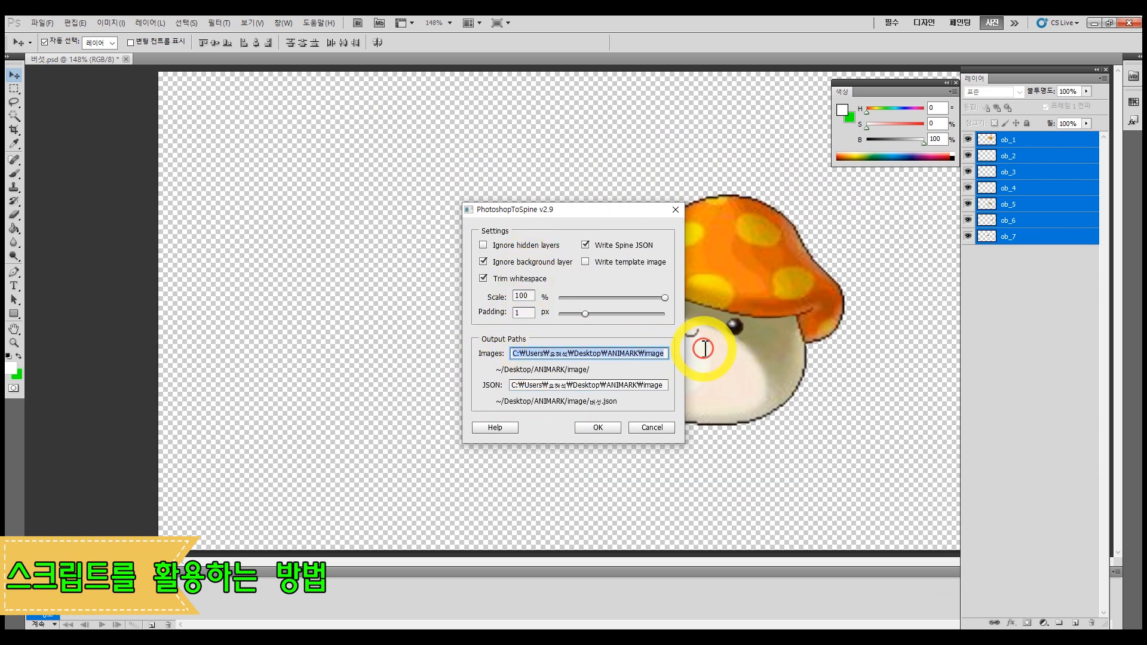
click(609, 430)
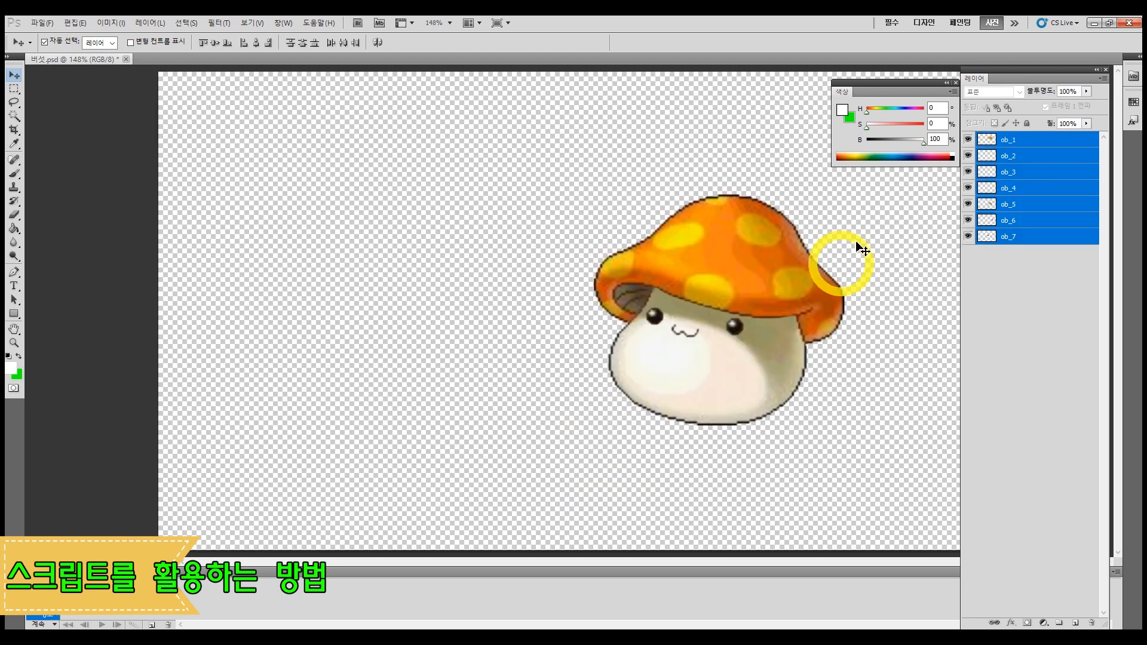
Step: Switch to the Windows desktop and open the ANIMARK folder to inspect the export location
click(1093, 24)
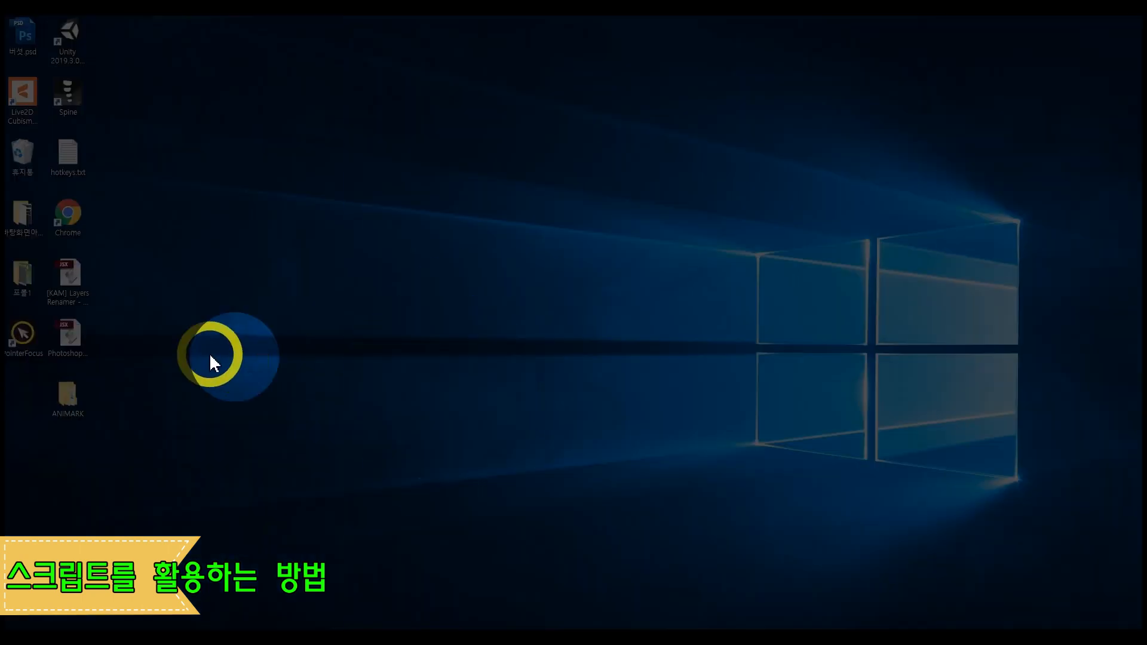
double_click(67, 404)
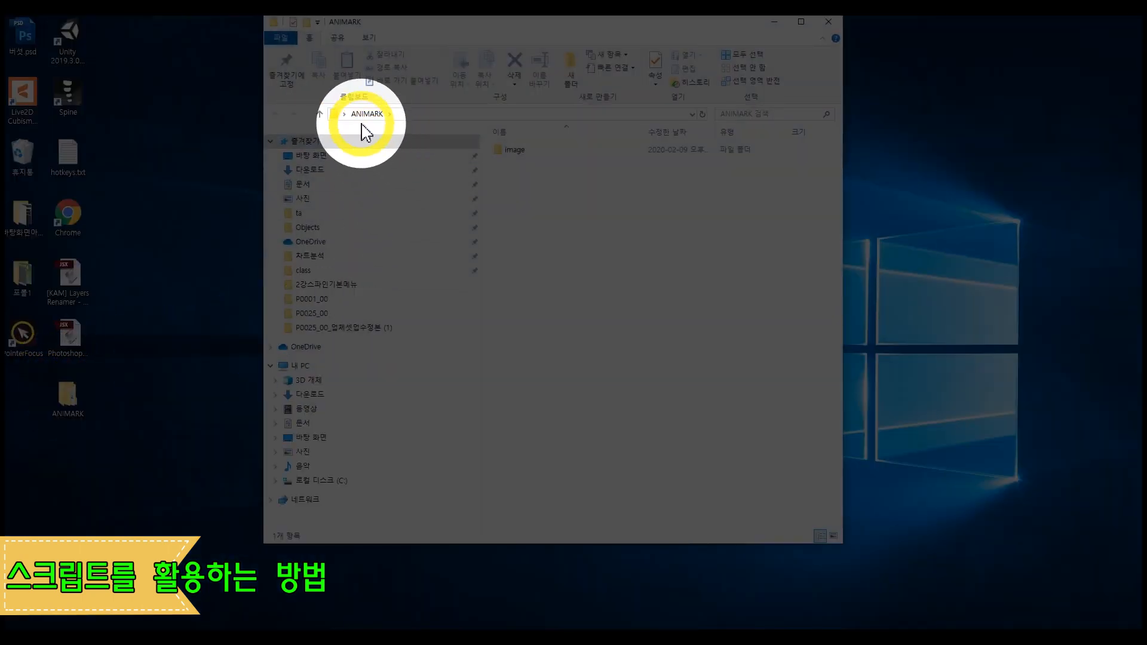
Step: Open the image subfolder of ANIMARK and inspect the exported part images and JSON file
double_click(507, 150)
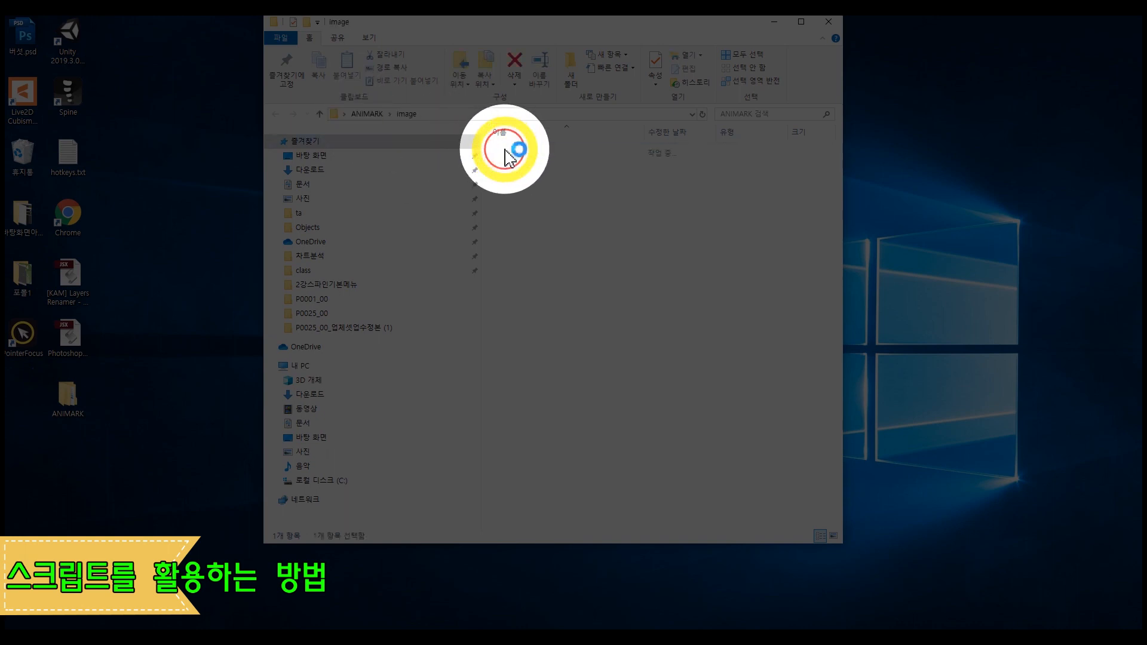
key(alt)
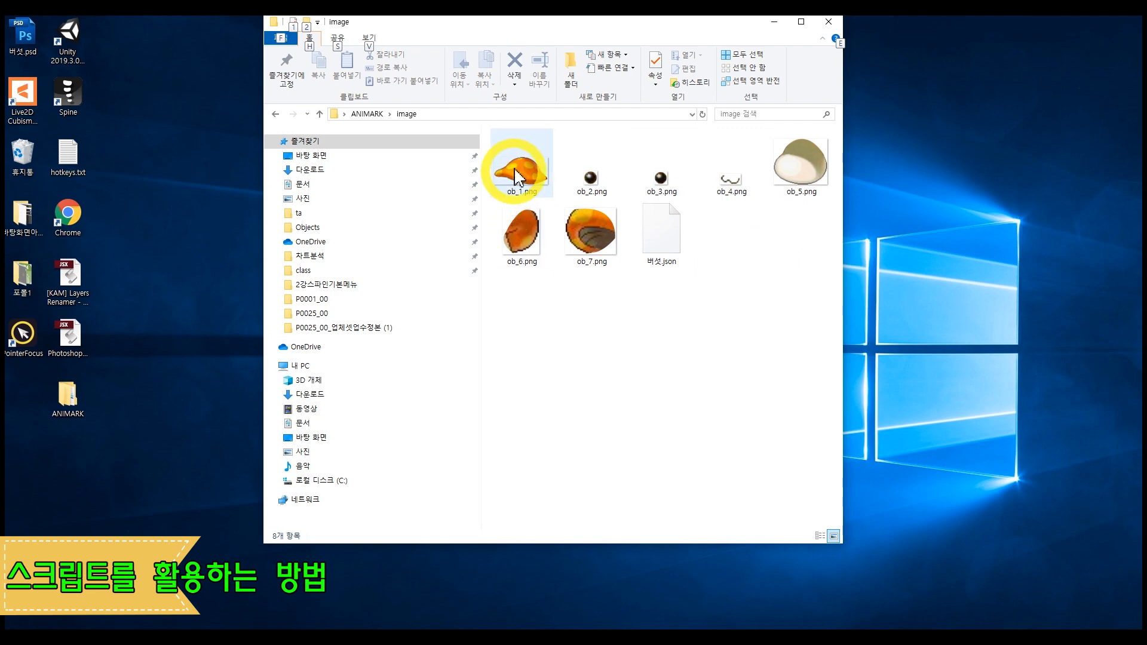
key(alt)
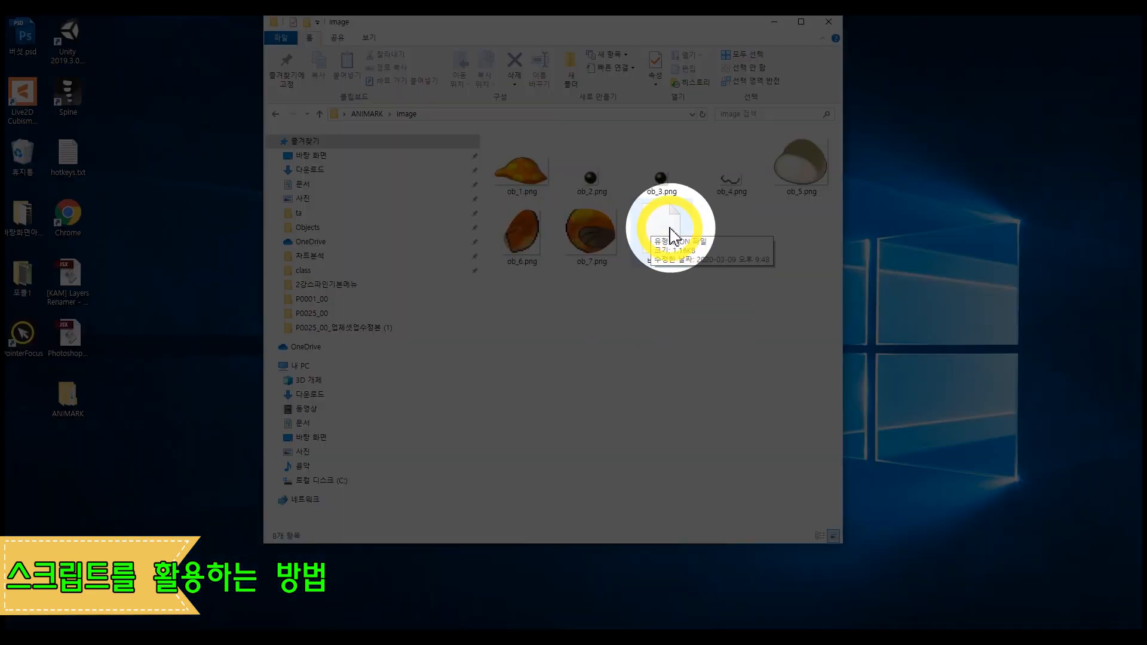
key(alt)
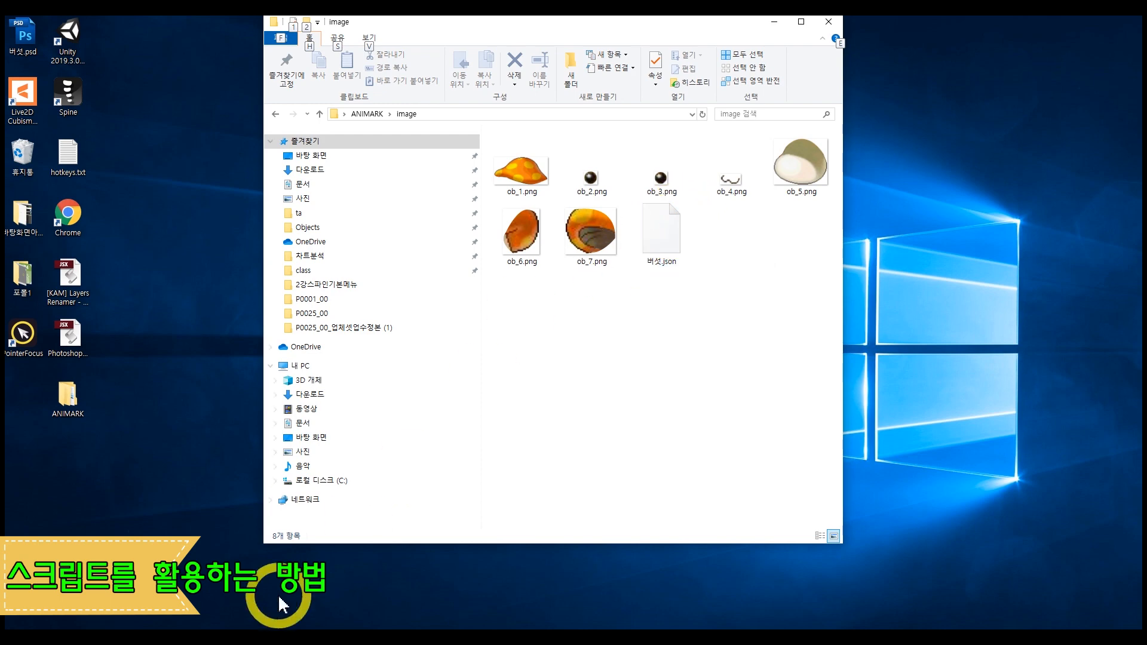
Step: Switch to Spine and maximize its window
key(alt+Tab)
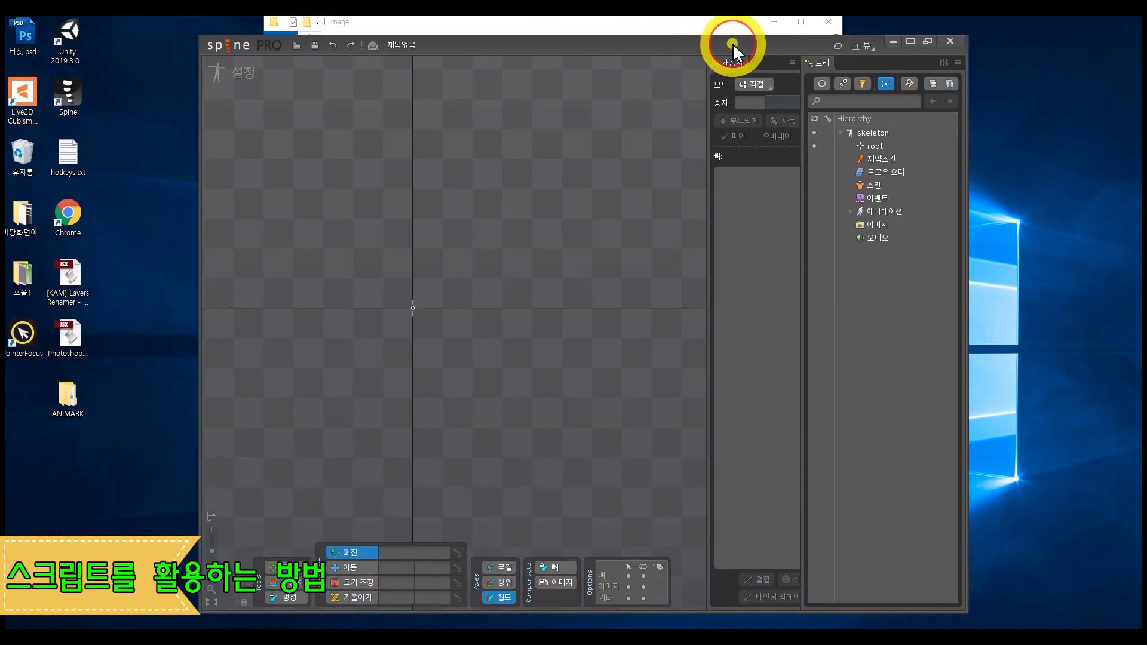
double_click(540, 25)
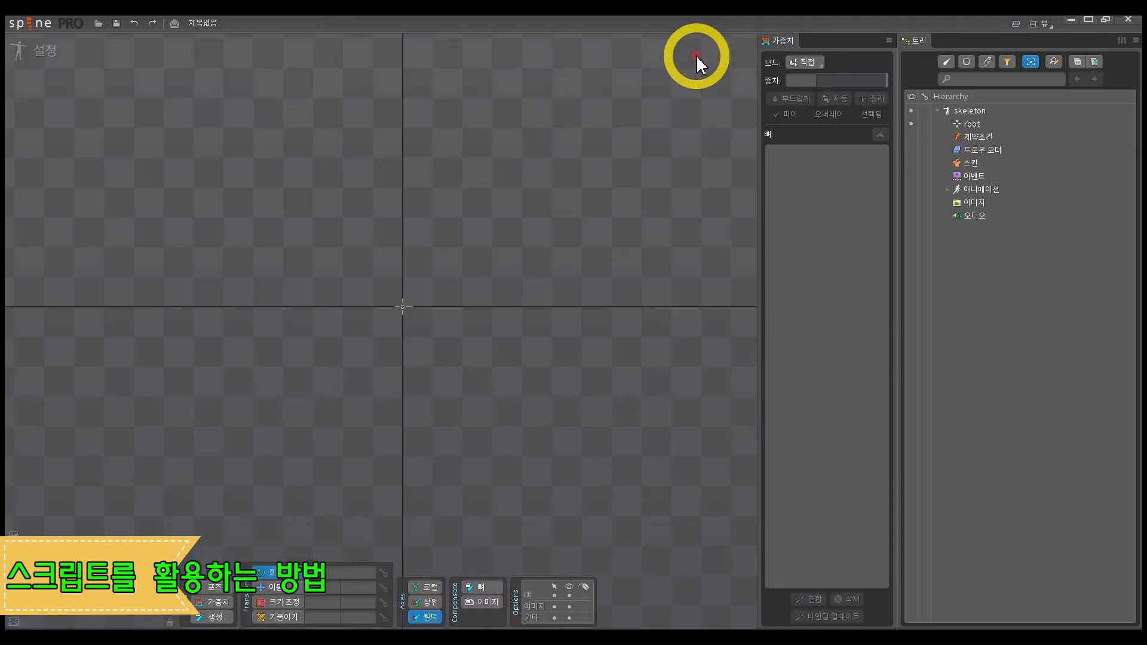
Step: Import the 버섯.json skeleton data from the desktop's ANIMARK\image folder as a new project
click(31, 29)
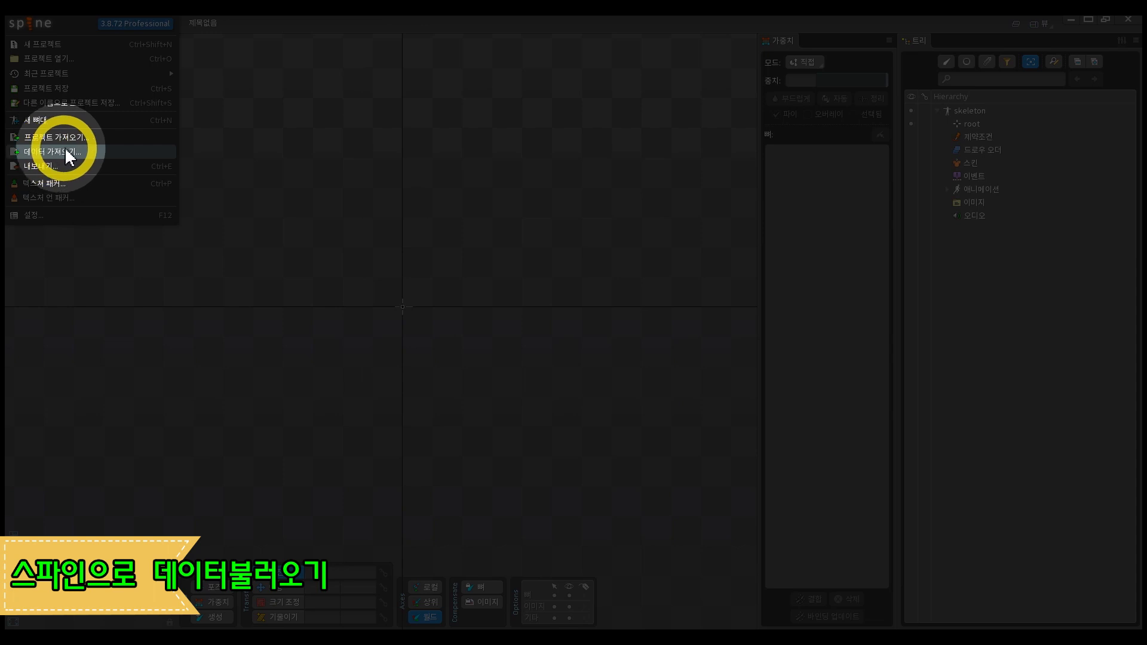
click(45, 152)
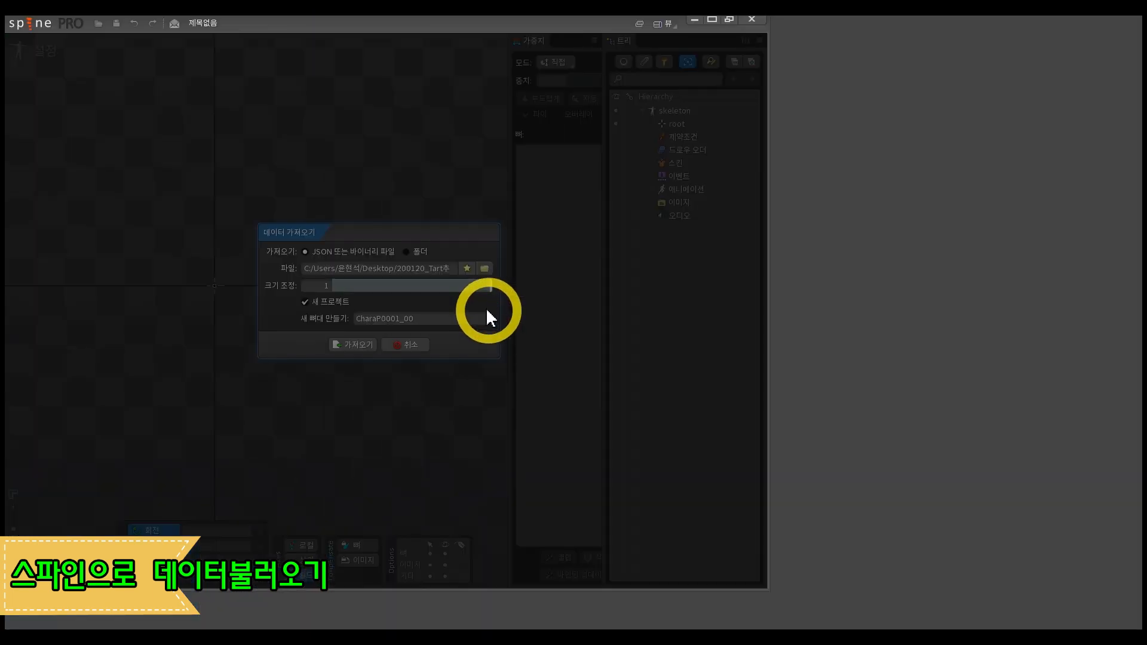
click(484, 268)
scroll(141, 143, up, 5)
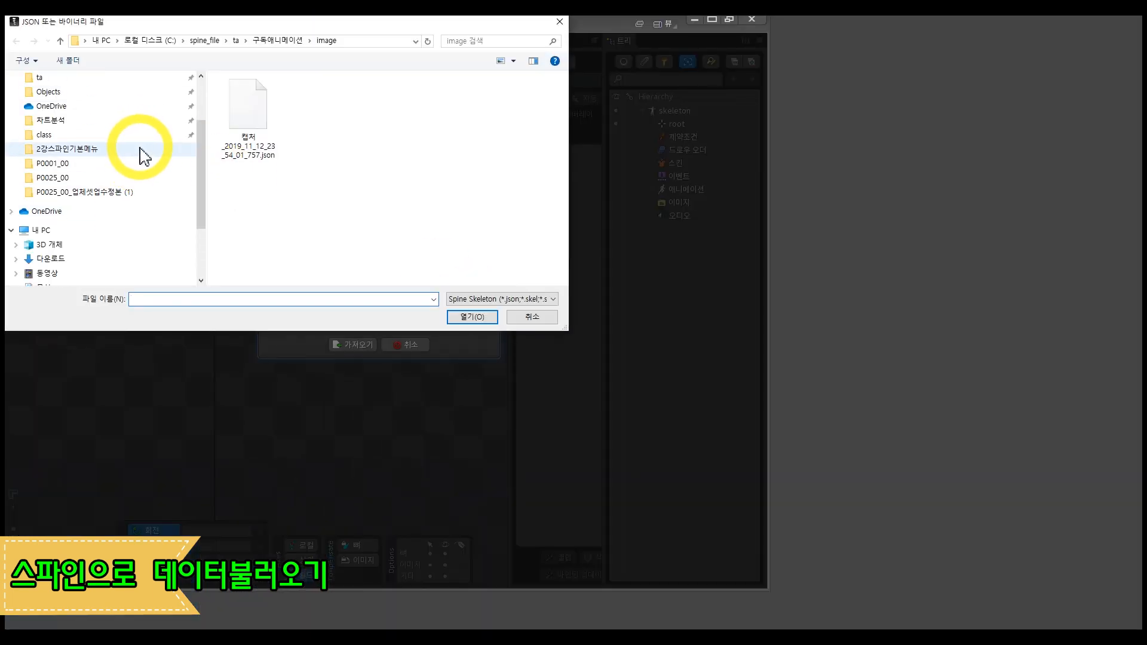
scroll(88, 195, down, 3)
click(53, 244)
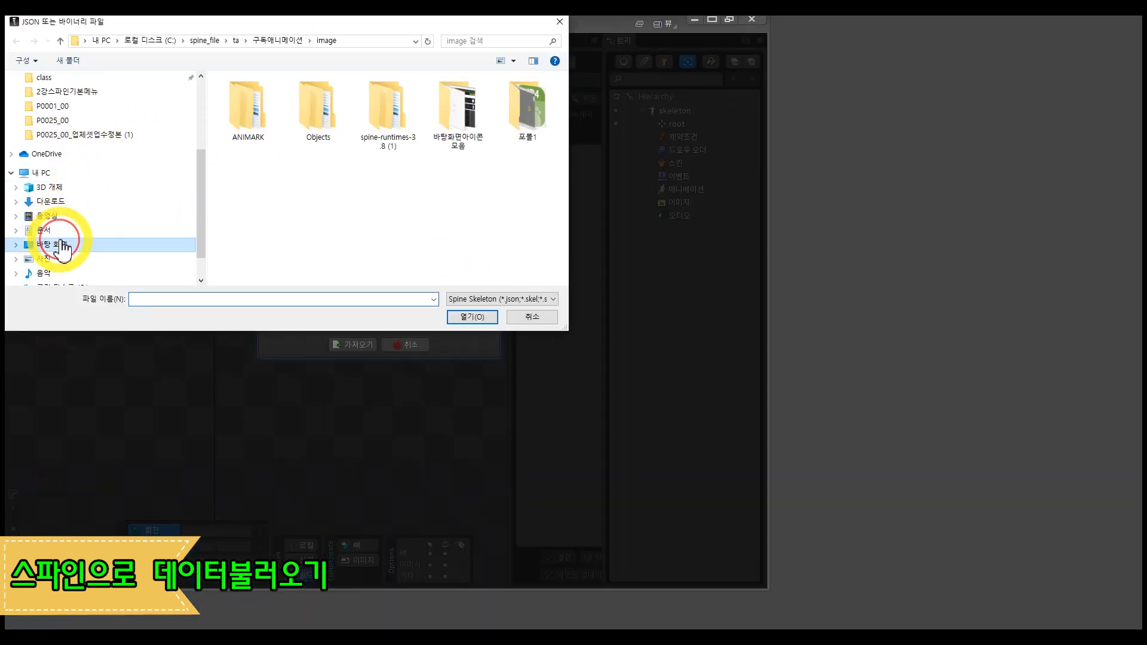
click(254, 113)
double_click(253, 110)
double_click(252, 106)
click(251, 102)
double_click(250, 99)
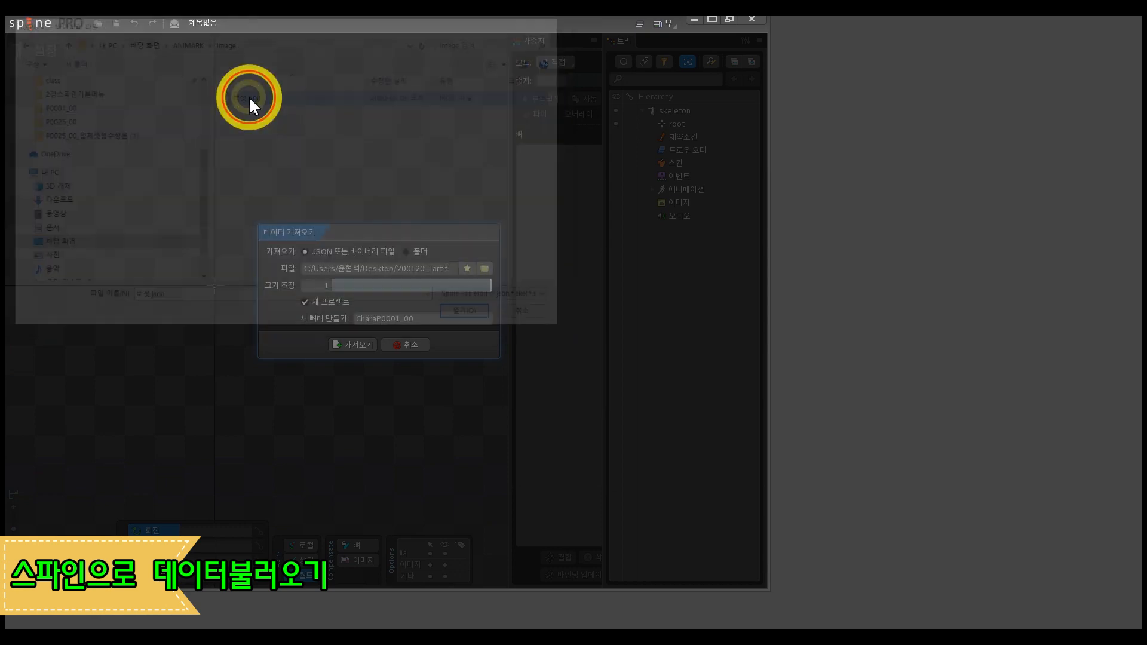
click(357, 387)
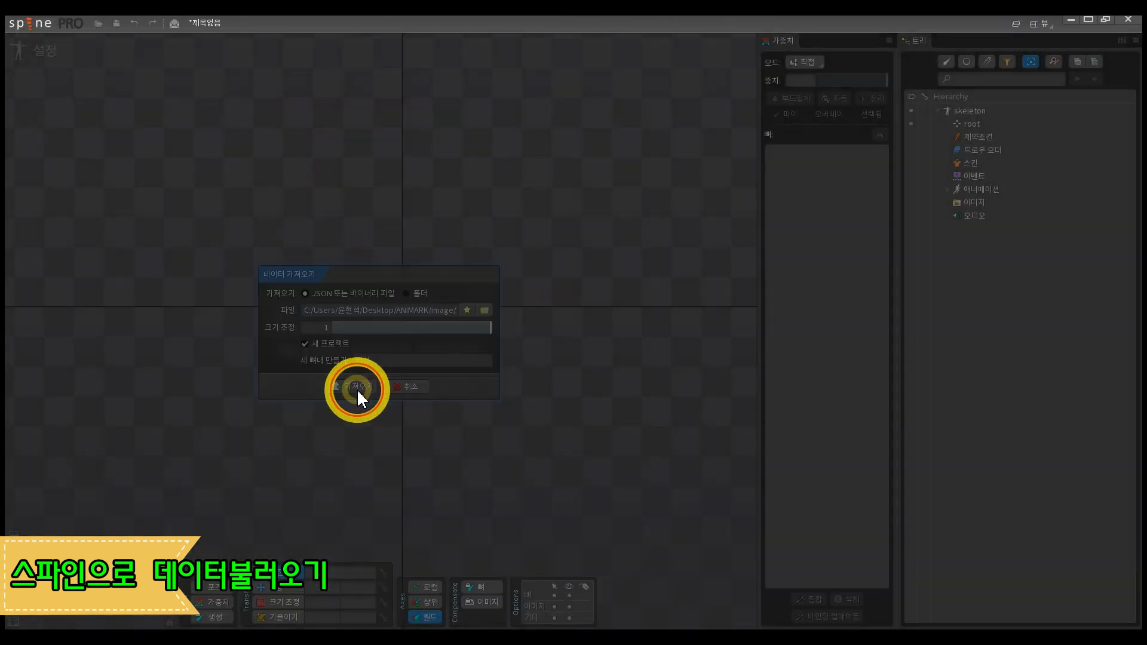
click(327, 352)
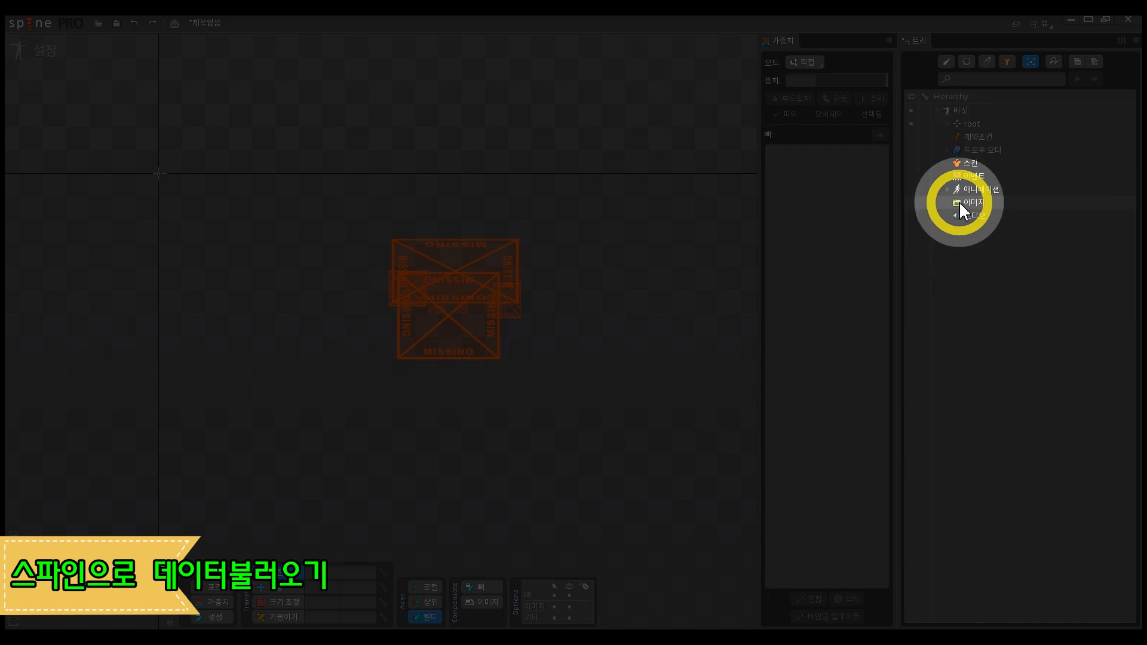
Step: Set the skeleton's Images path to the desktop's ANIMARK\image folder
click(961, 203)
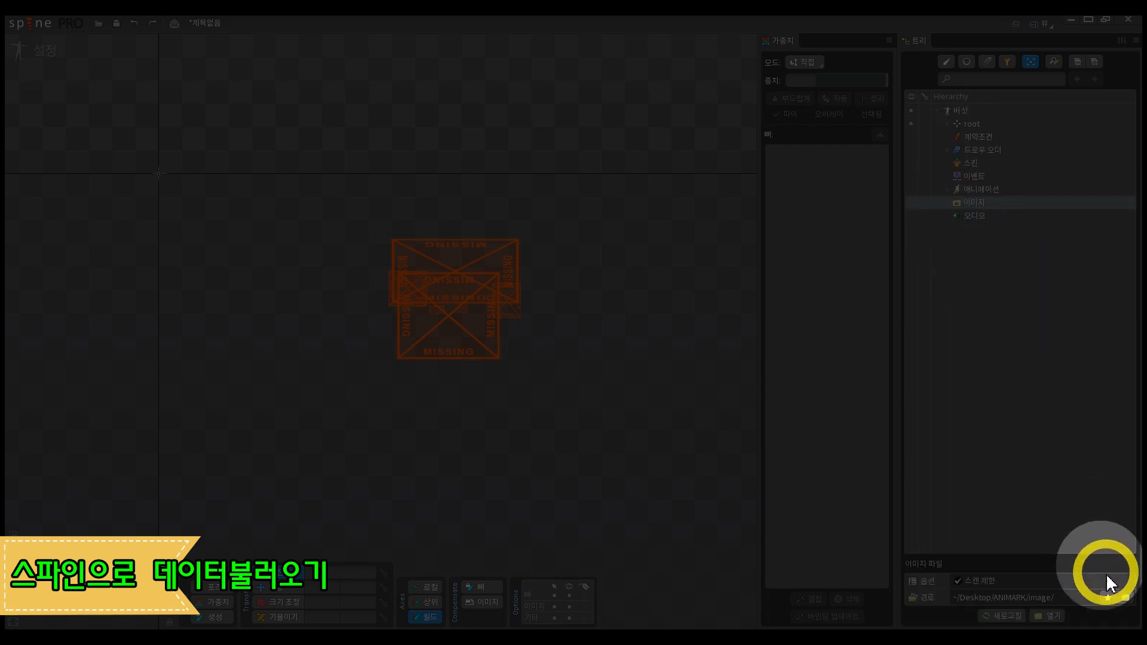
click(1124, 598)
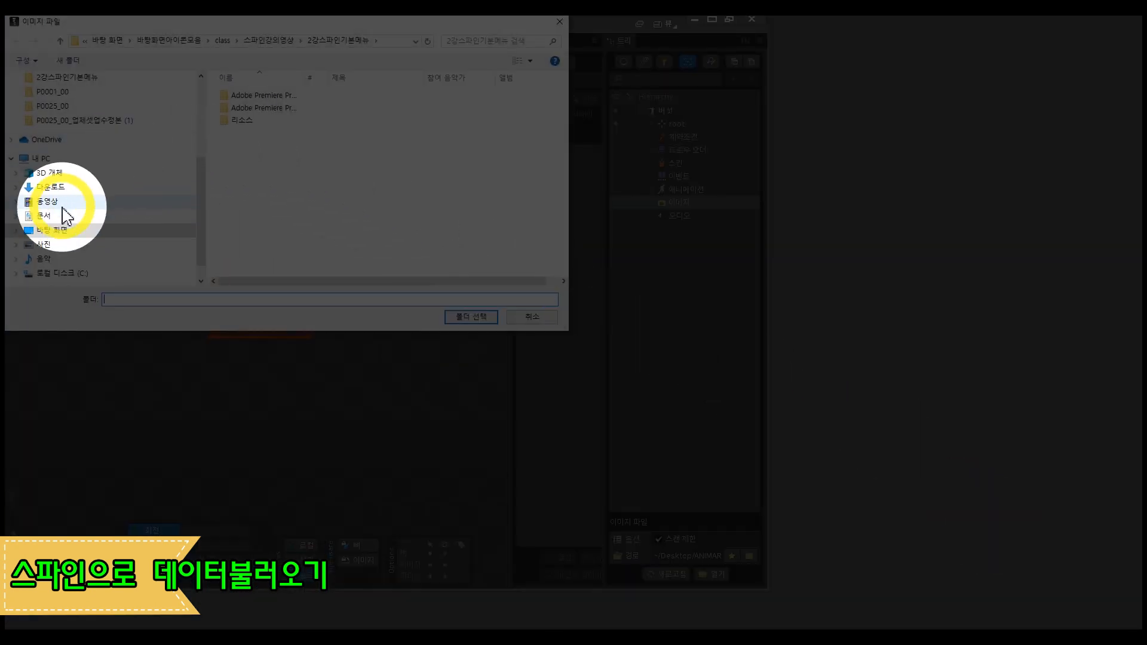
click(53, 230)
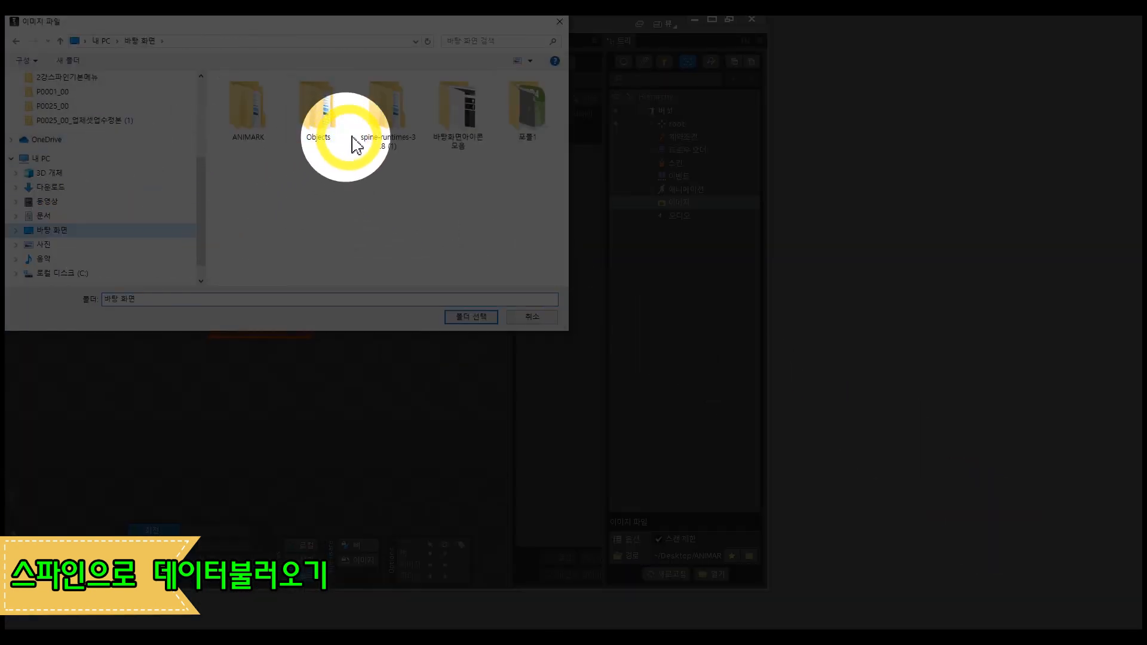
double_click(245, 112)
double_click(242, 104)
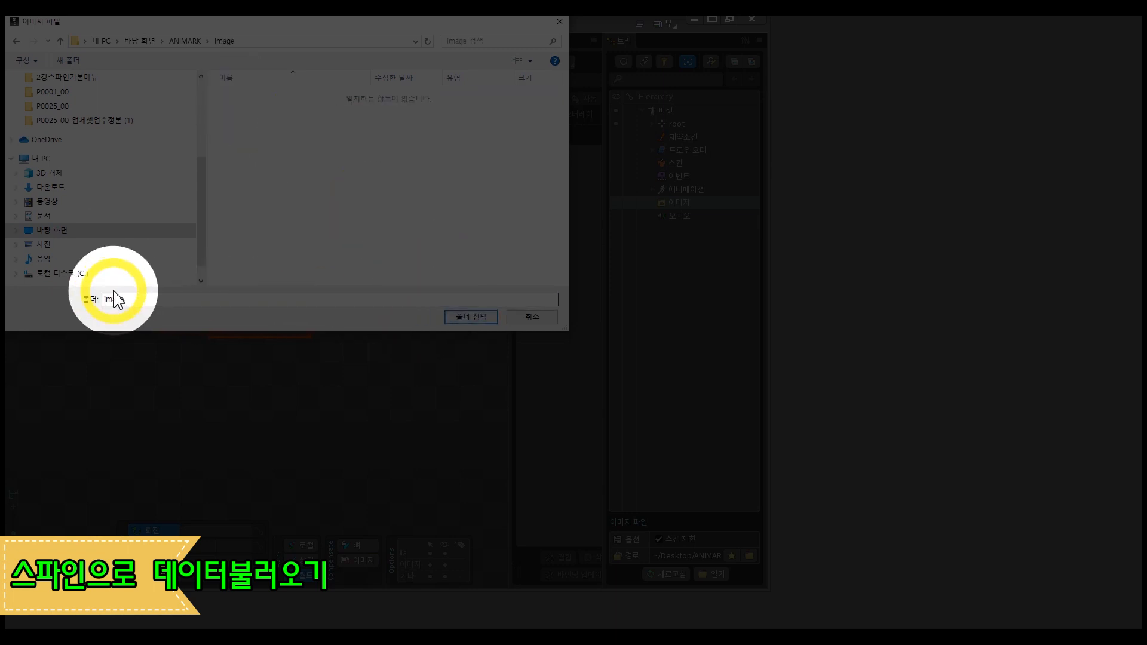
click(462, 317)
key(alt+F10)
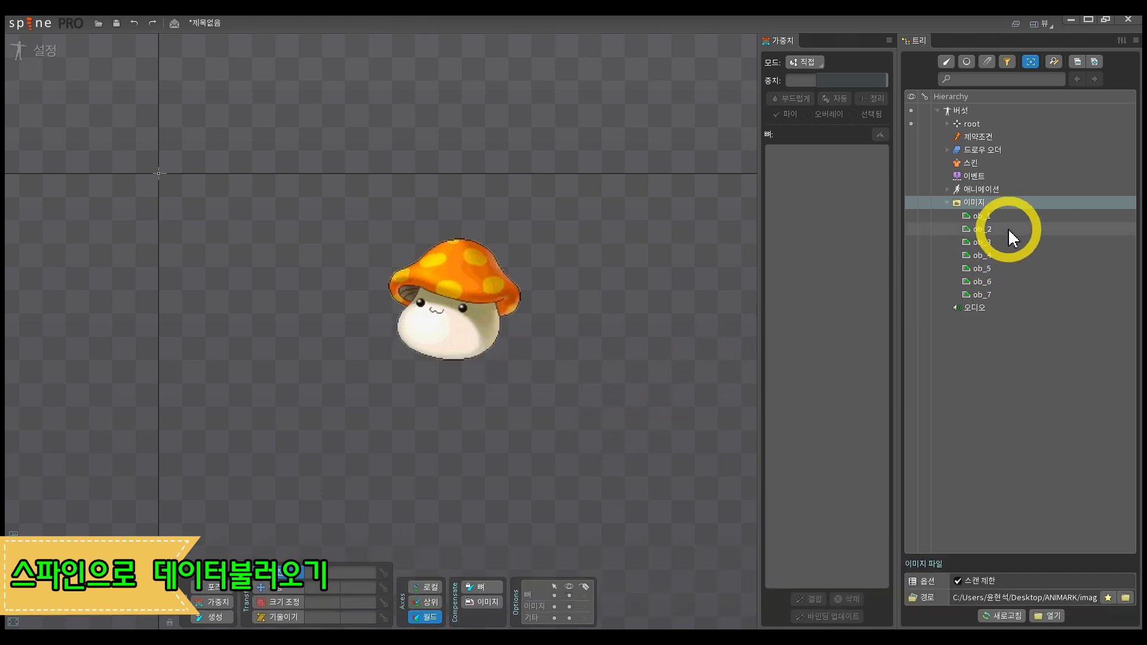
Step: Expand the root bone, select parts ob_1 through ob_7, and move the mushroom so its base rests centred on the origin
right_click(994, 124)
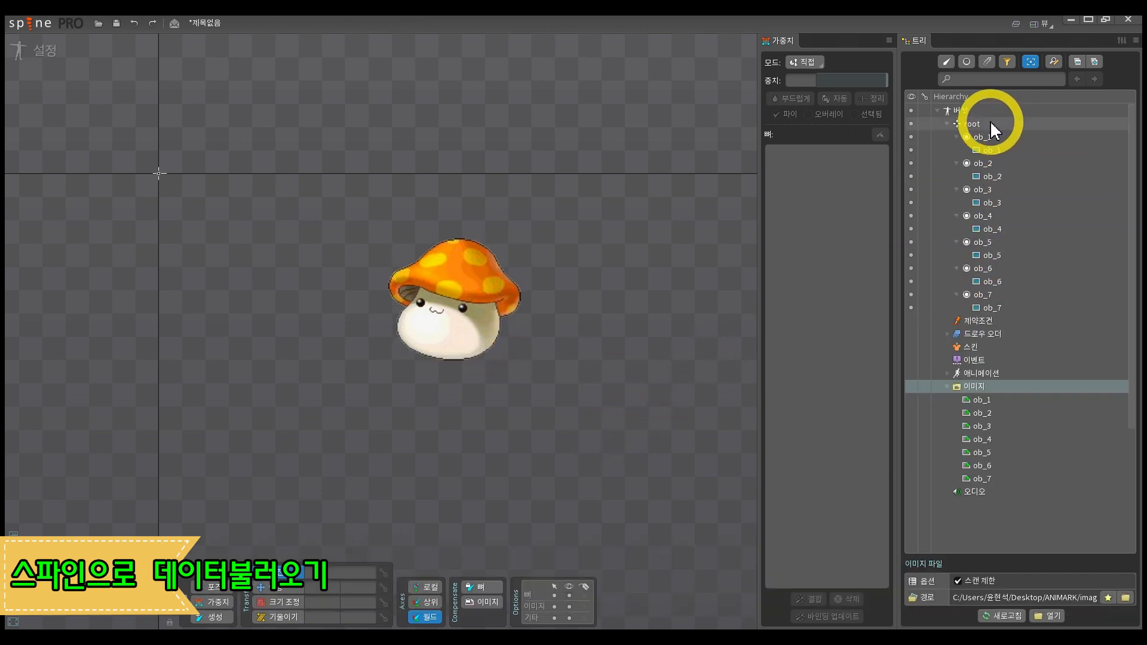
click(989, 307)
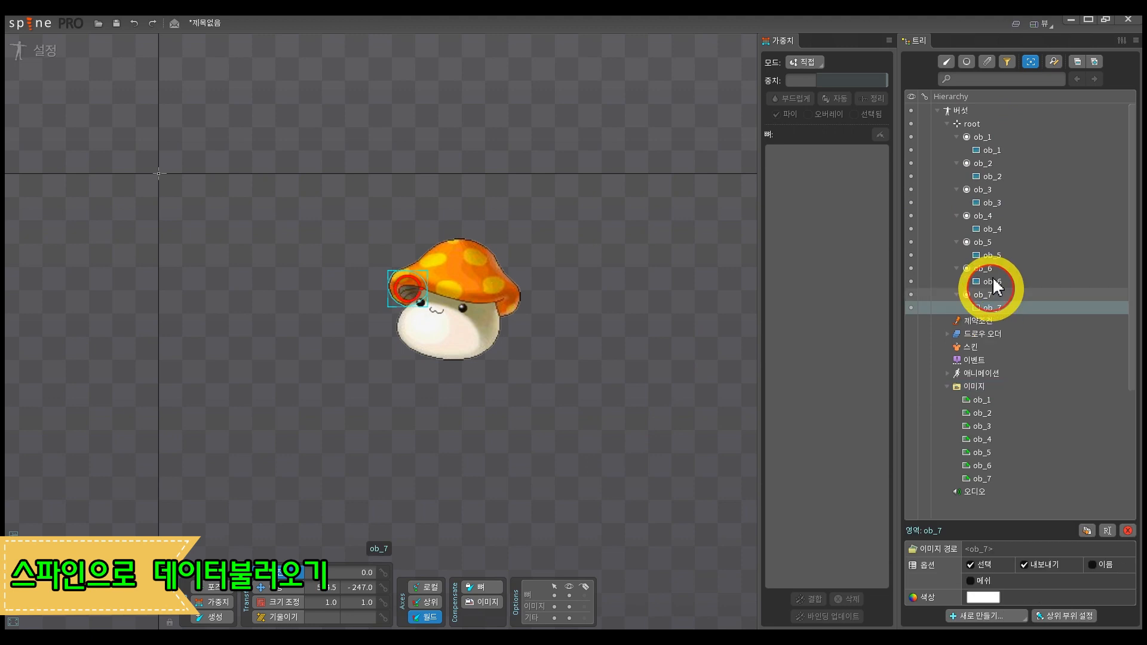
shift+click(994, 136)
drag(597, 353, 307, 175)
drag(319, 185, 666, 415)
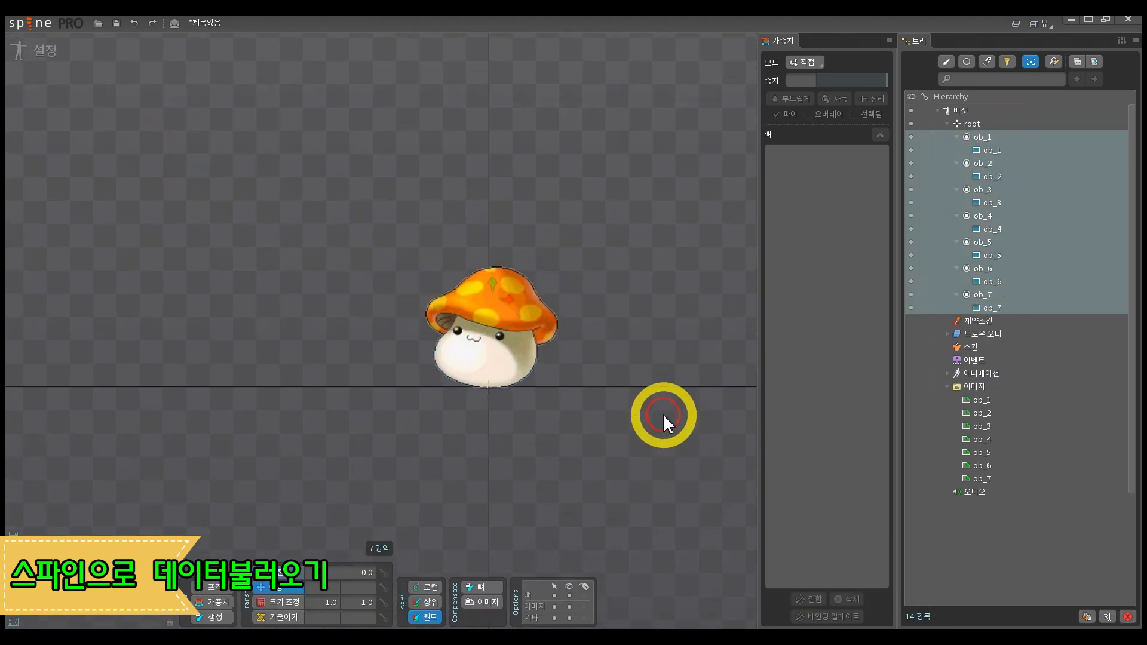
click(669, 422)
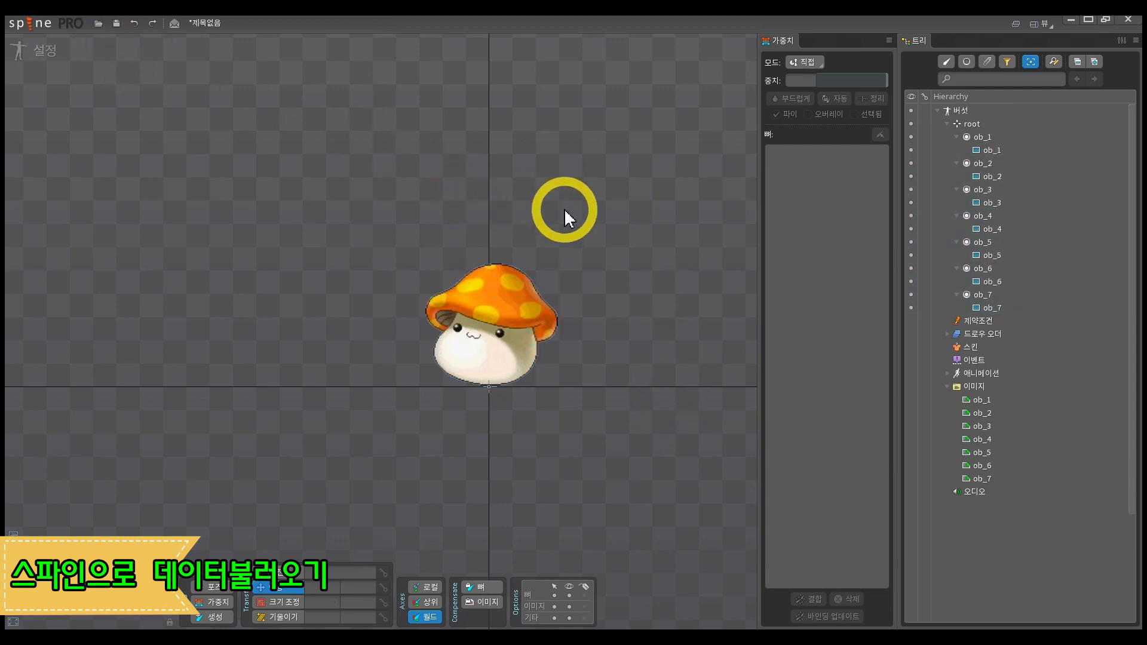
Step: Start a new project and discard the unsaved changes
key(ctrl+n)
key(Escape)
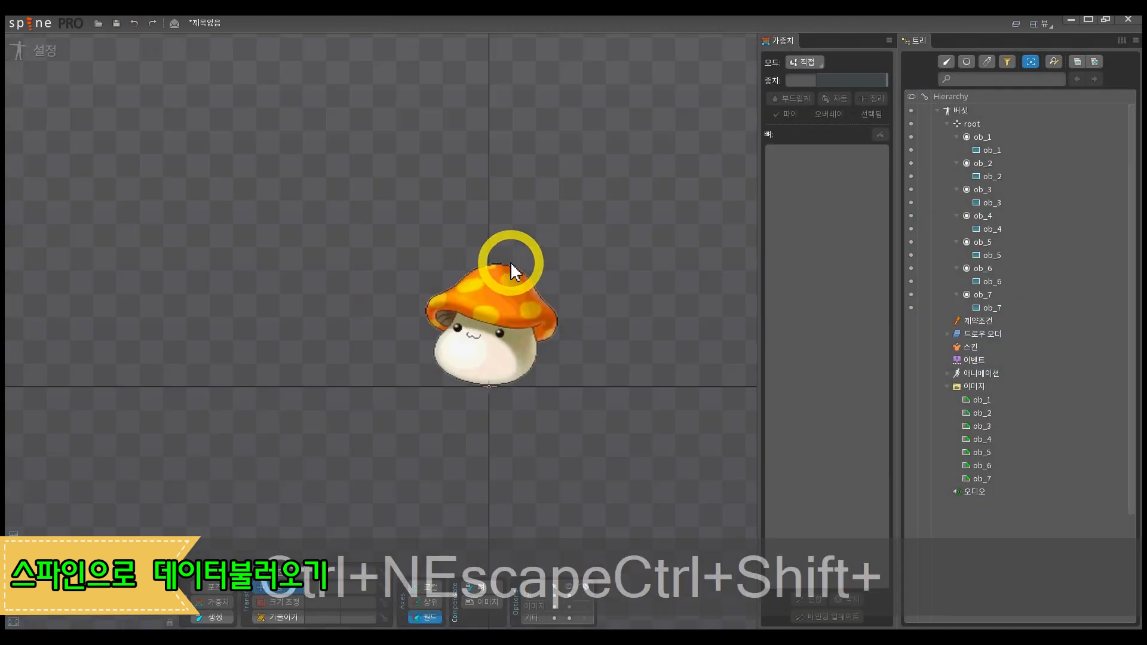
key(ctrl+shift+n)
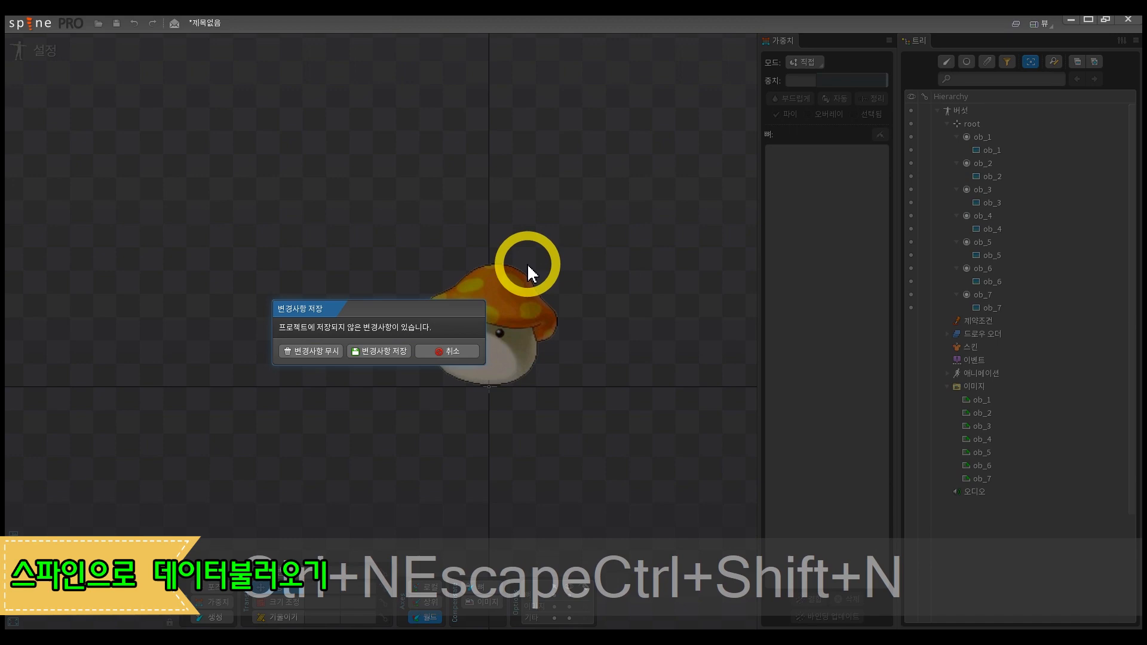
click(317, 351)
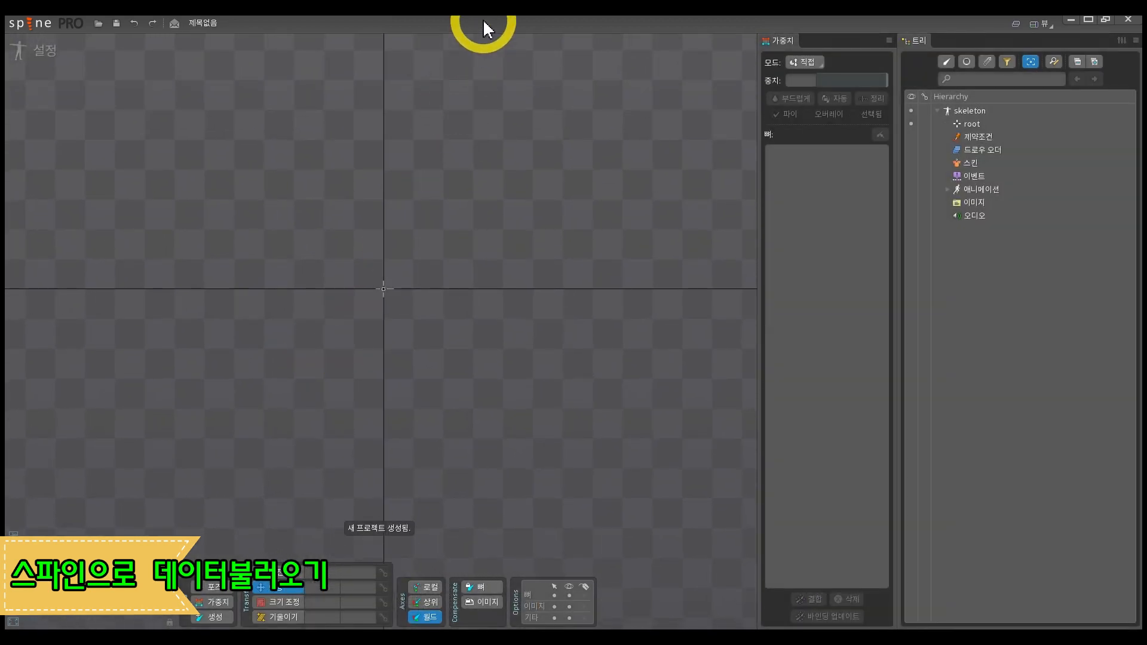
Step: Move the Spine window aside to uncover the desktop and close the Explorer window showing the image folder
drag(482, 23, 703, 38)
click(356, 22)
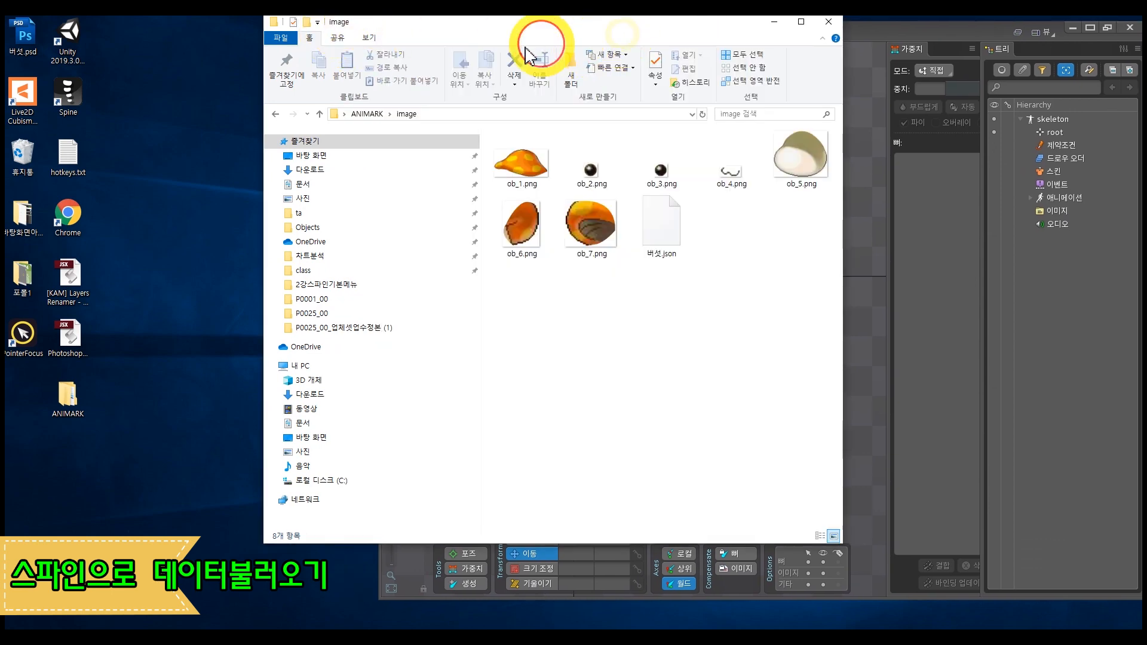
click(827, 23)
Step: Reopen the desktop's ANIMARK\image folder and place its Explorer window beside the Spine window
click(87, 394)
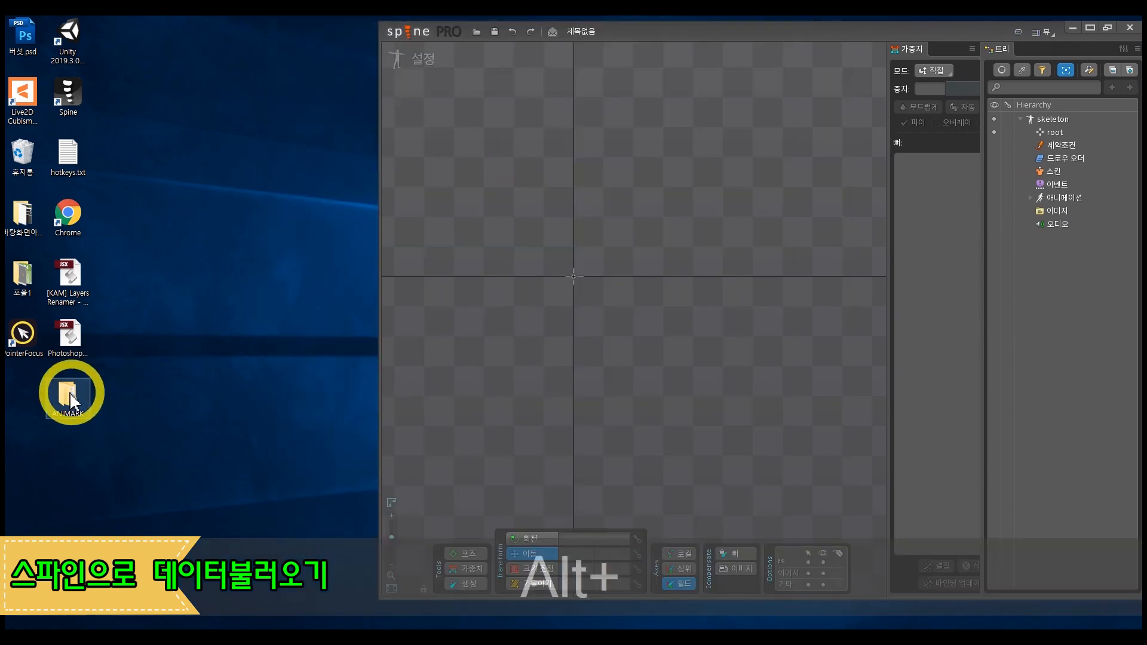
click(68, 402)
double_click(68, 408)
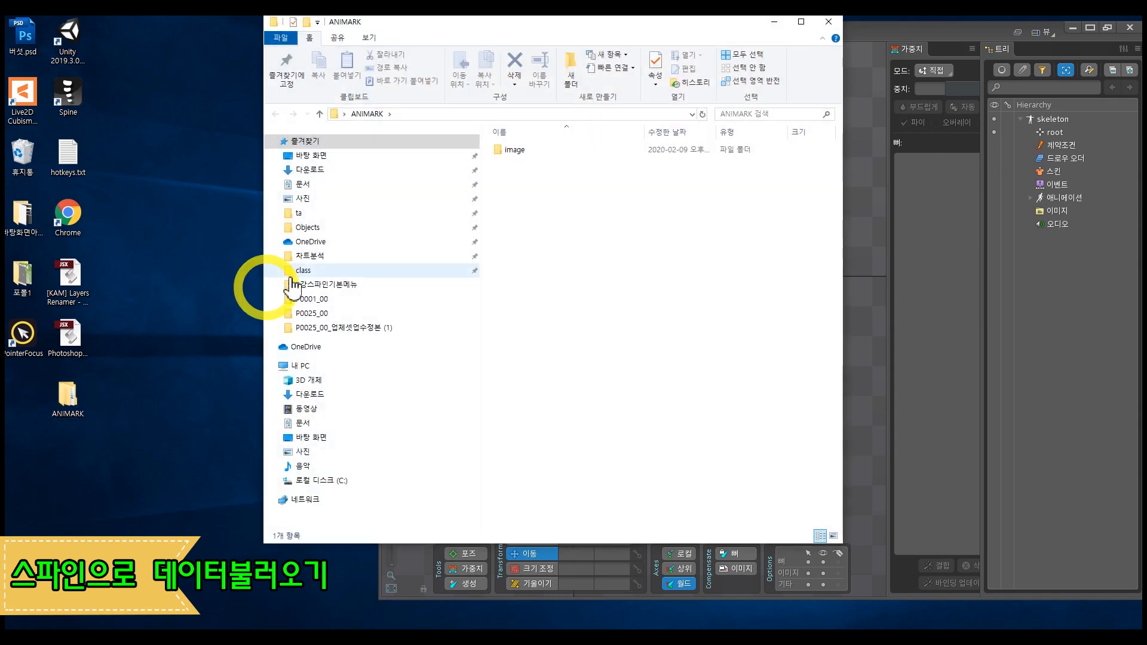
double_click(512, 158)
drag(634, 31, 330, 48)
key(alt+2)
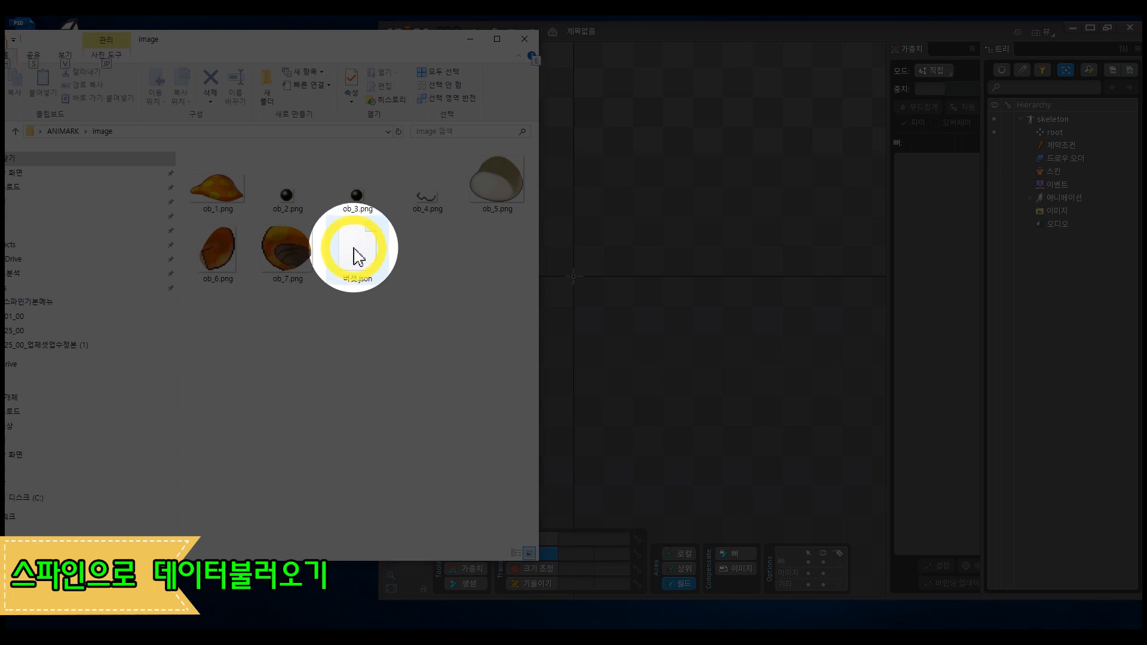
Step: Import 버섯.json straight from the Explorer window into Spine as a new project
drag(354, 256, 674, 276)
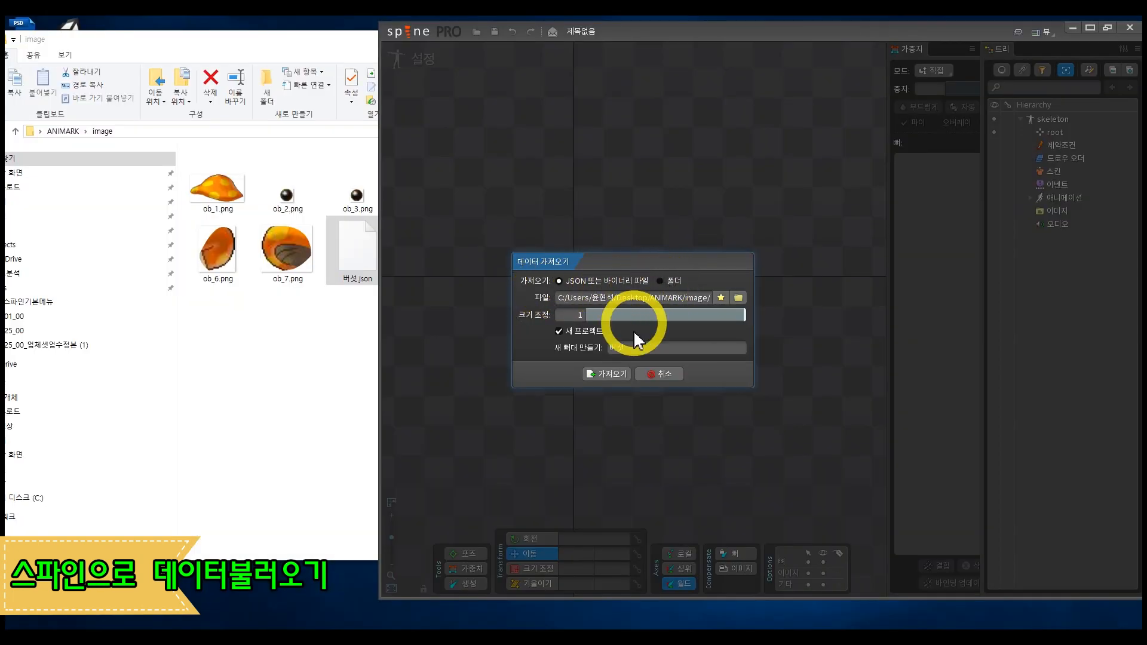
click(618, 375)
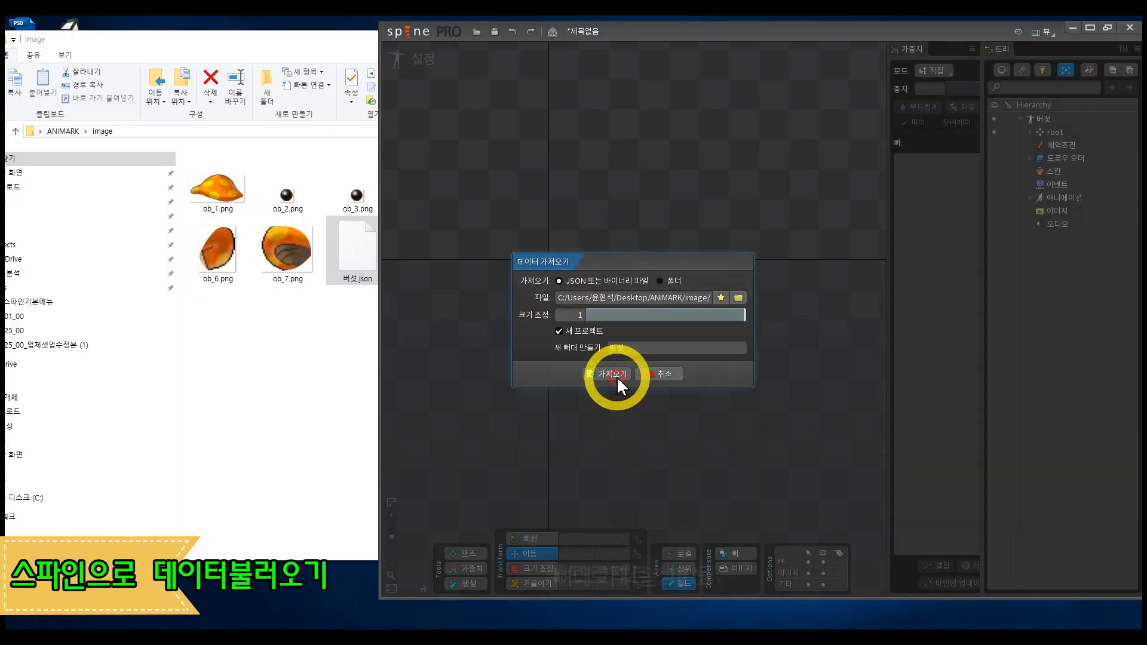
scroll(595, 364, down, 4)
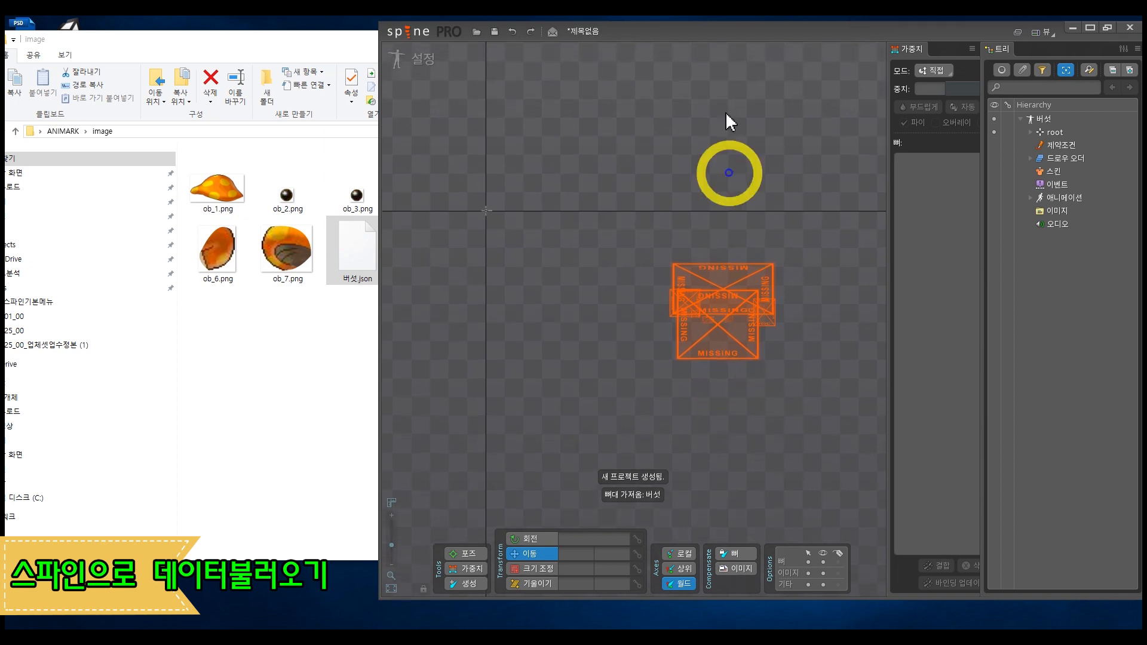
Step: Maximize Spine and point the imported skeleton's Images path to the ANIMARK\image folder on the desktop
double_click(719, 29)
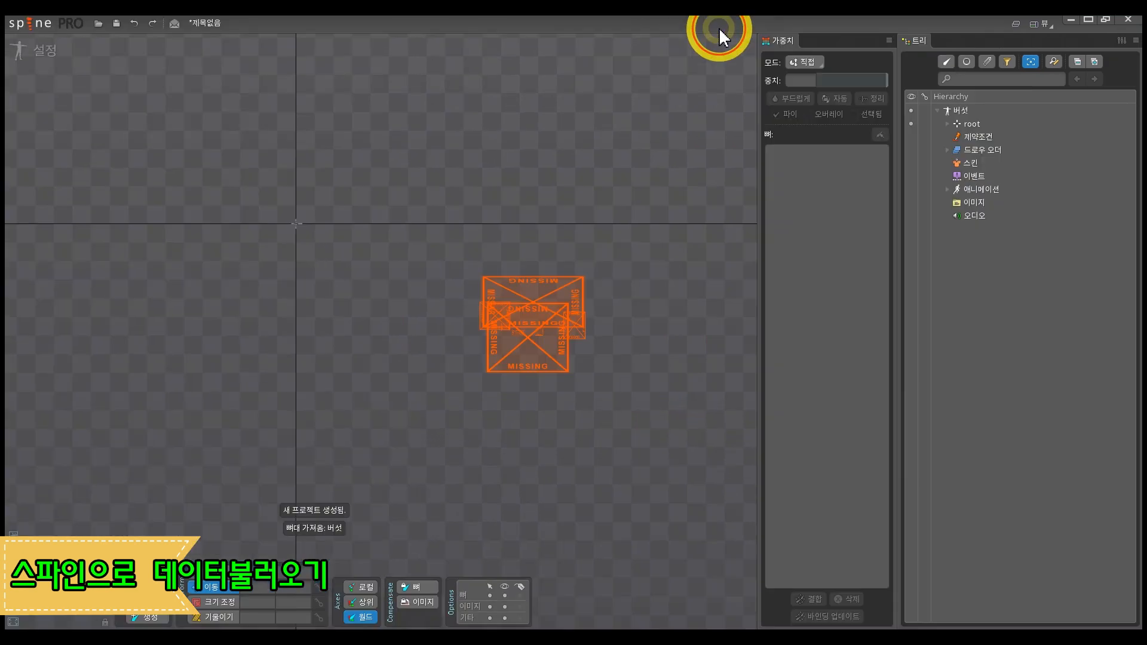
click(970, 202)
click(1124, 597)
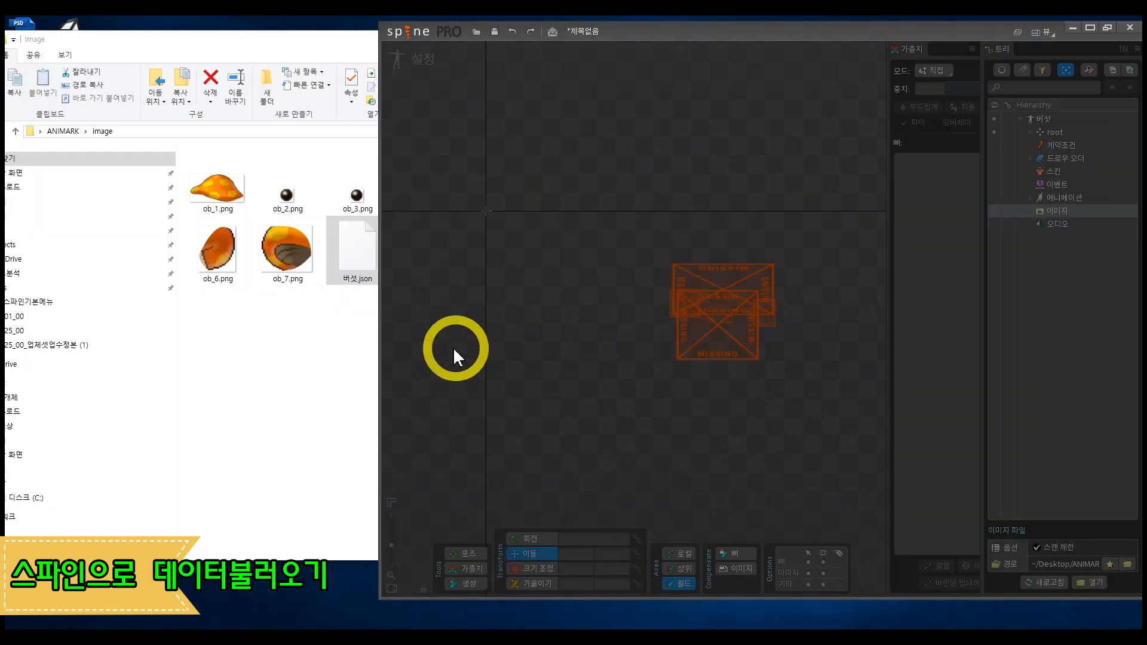
scroll(120, 133, up, 4)
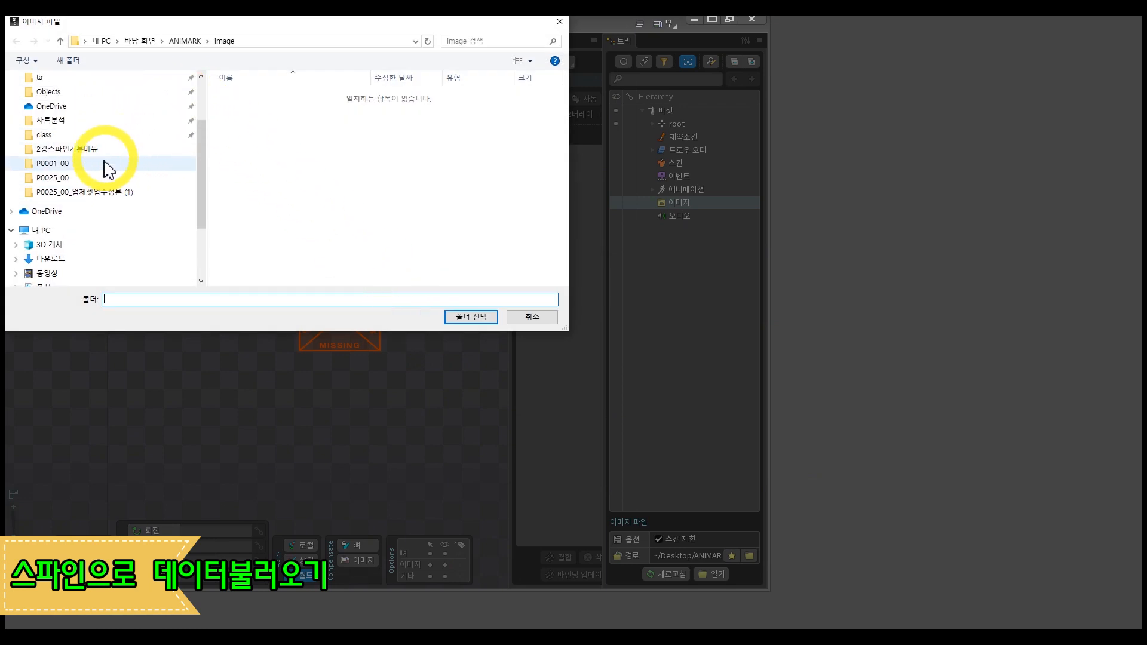
scroll(98, 197, down, 1)
scroll(95, 227, up, 2)
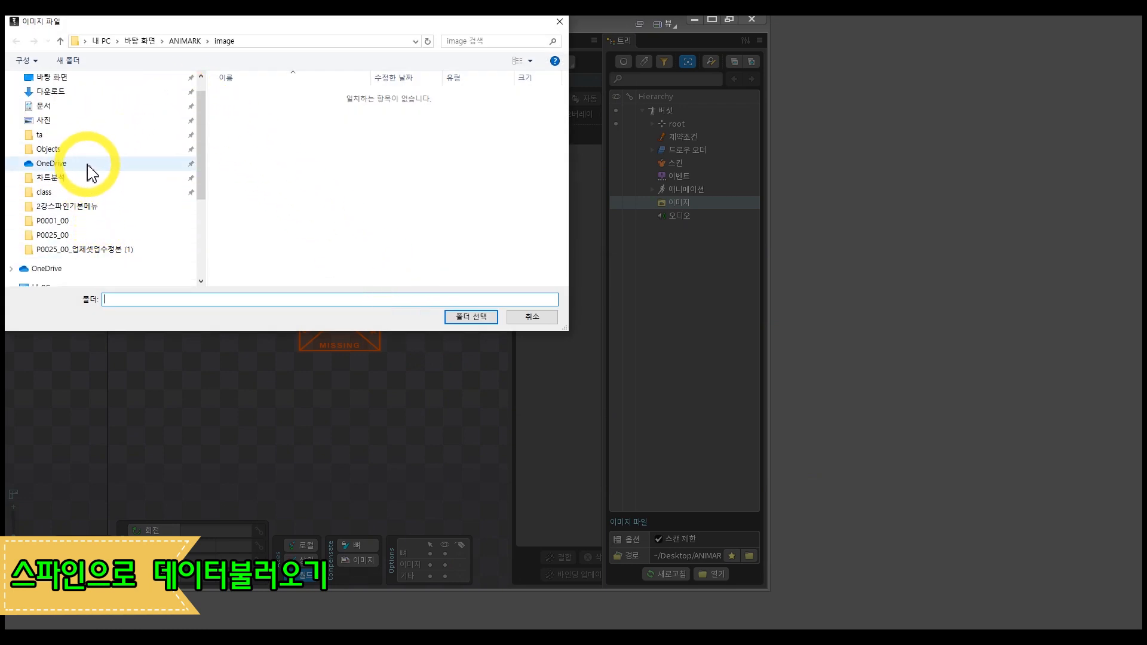
scroll(89, 172, down, 4)
click(84, 244)
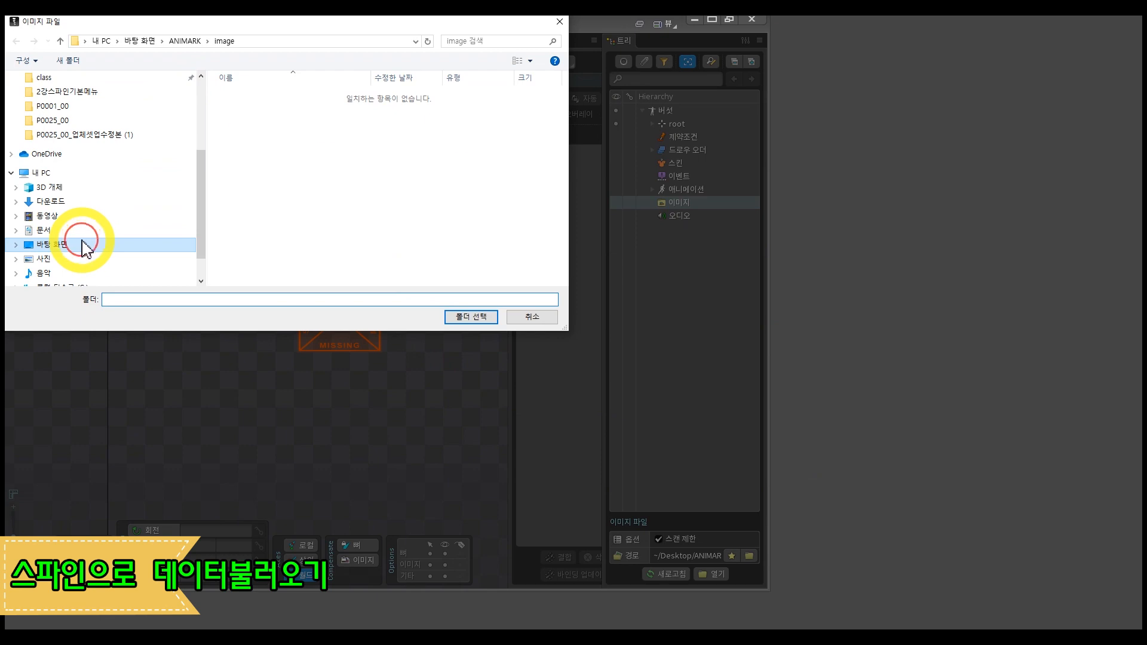
double_click(251, 111)
click(245, 98)
double_click(246, 97)
click(471, 316)
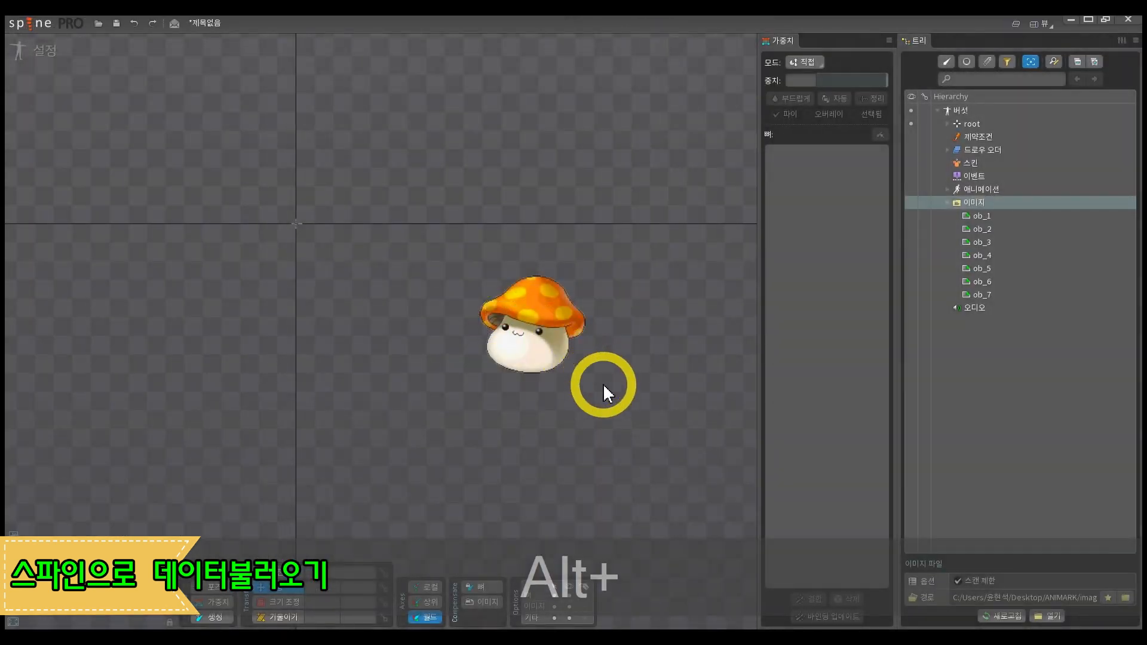
Step: Select all seven mushroom parts on the canvas and move them so the base sits centred on the origin
drag(656, 409, 425, 249)
drag(672, 342, 644, 335)
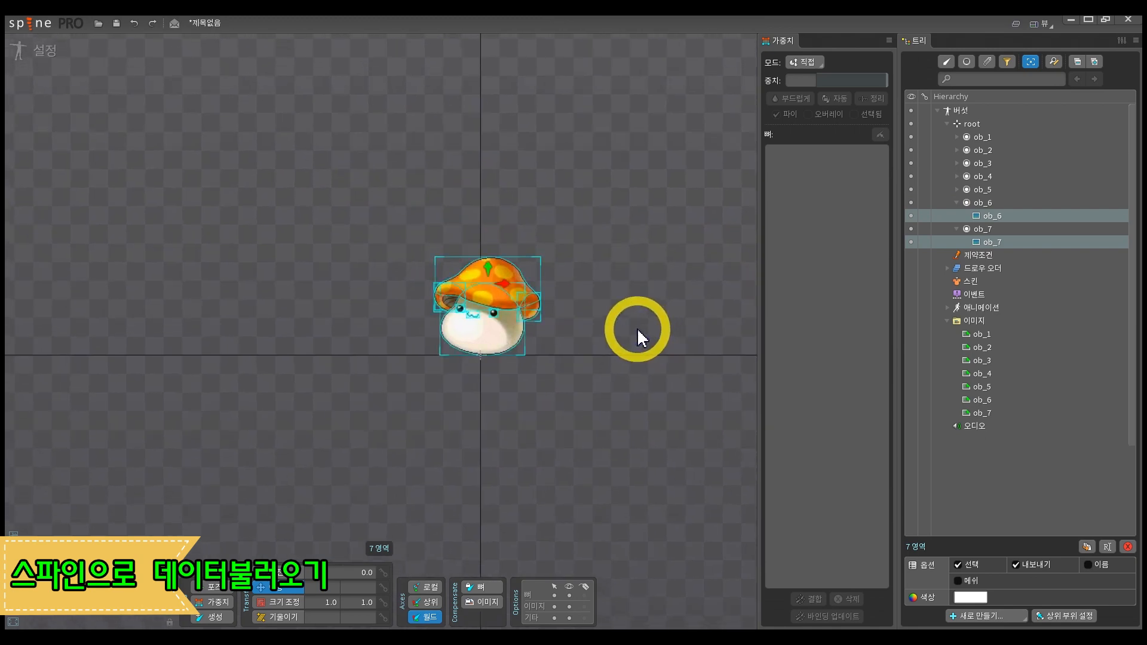